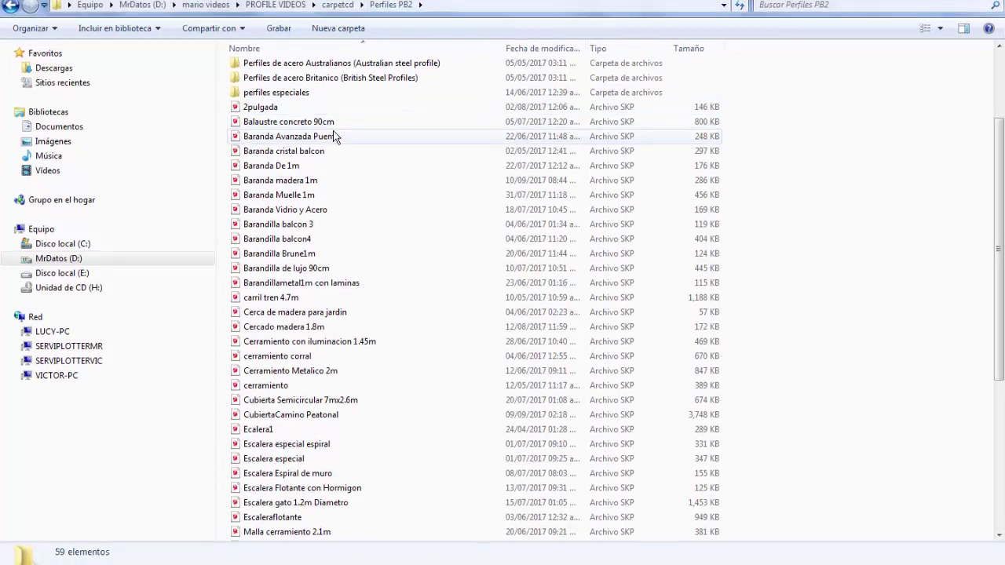
Browse the Perfiles PB2 profile files, starting from Barandillametal1m con laminas
{"action": "left_click", "coordinate": [316, 282]}
{"action": "scroll", "coordinate": [316, 283], "scroll_direction": "down", "scroll_amount": 5}
{"action": "scroll", "coordinate": [315, 283], "scroll_direction": "down", "scroll_amount": 1}
{"action": "scroll", "coordinate": [316, 282], "scroll_direction": "up", "scroll_amount": 3}
{"action": "scroll", "coordinate": [316, 280], "scroll_direction": "down", "scroll_amount": 3}
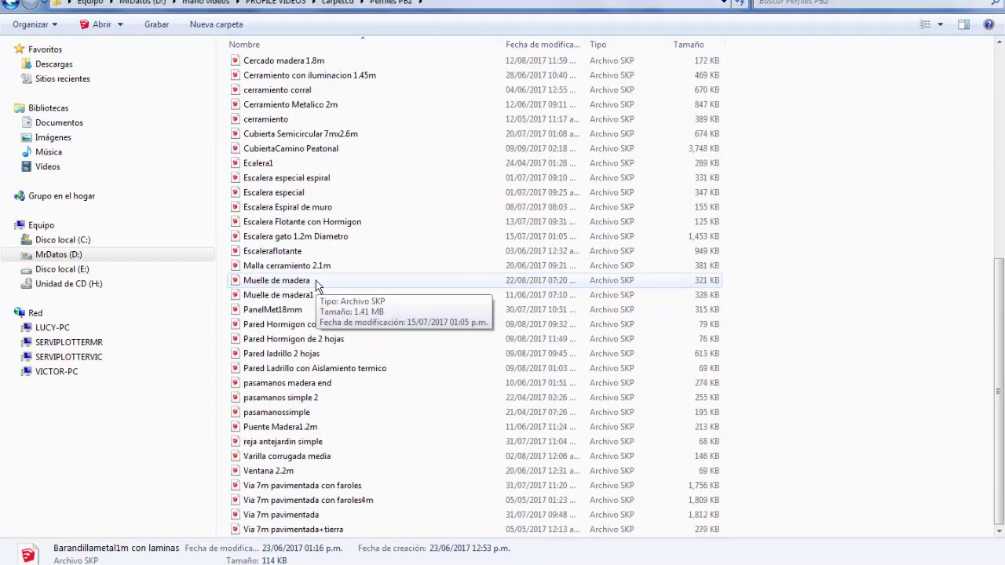
{"action": "scroll", "coordinate": [315, 281], "scroll_direction": "up", "scroll_amount": 4}
{"action": "scroll", "coordinate": [316, 280], "scroll_direction": "up", "scroll_amount": 4}
{"action": "scroll", "coordinate": [315, 280], "scroll_direction": "up", "scroll_amount": 1}
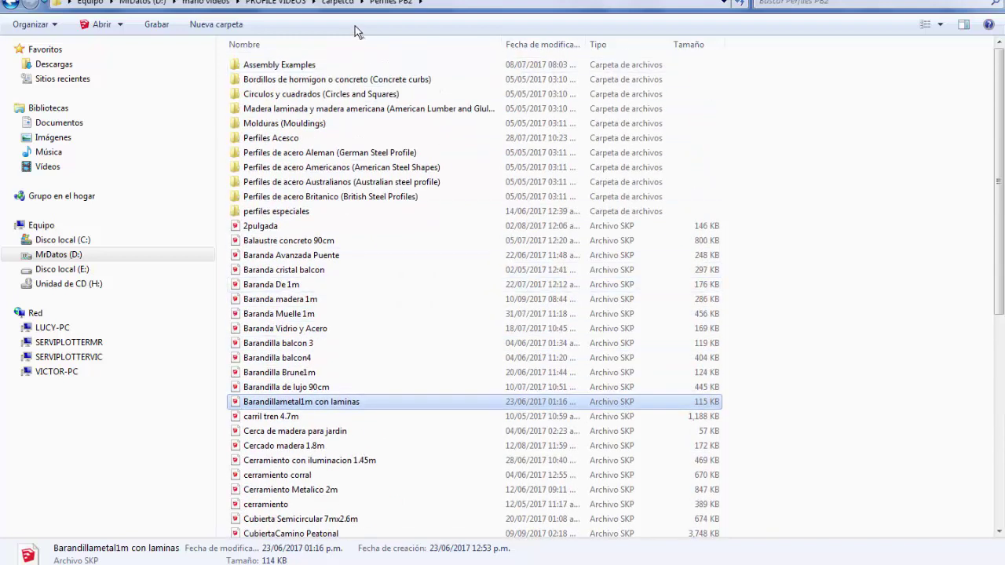
{"action": "scroll", "coordinate": [370, 256], "scroll_direction": "down", "scroll_amount": 2}
{"action": "scroll", "coordinate": [370, 256], "scroll_direction": "down", "scroll_amount": 3}
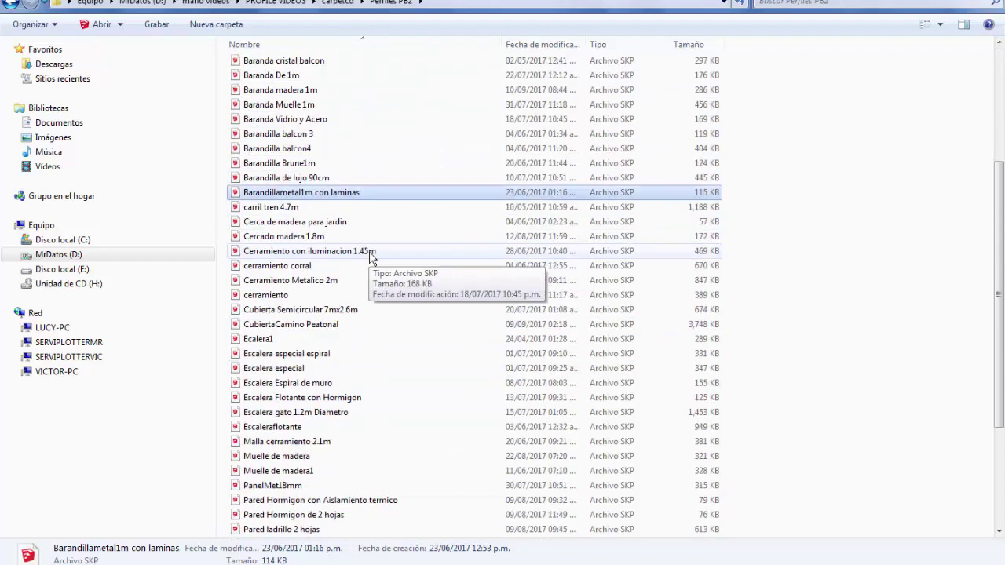
{"action": "scroll", "coordinate": [370, 256], "scroll_direction": "down", "scroll_amount": 3}
{"action": "scroll", "coordinate": [365, 267], "scroll_direction": "down", "scroll_amount": 1}
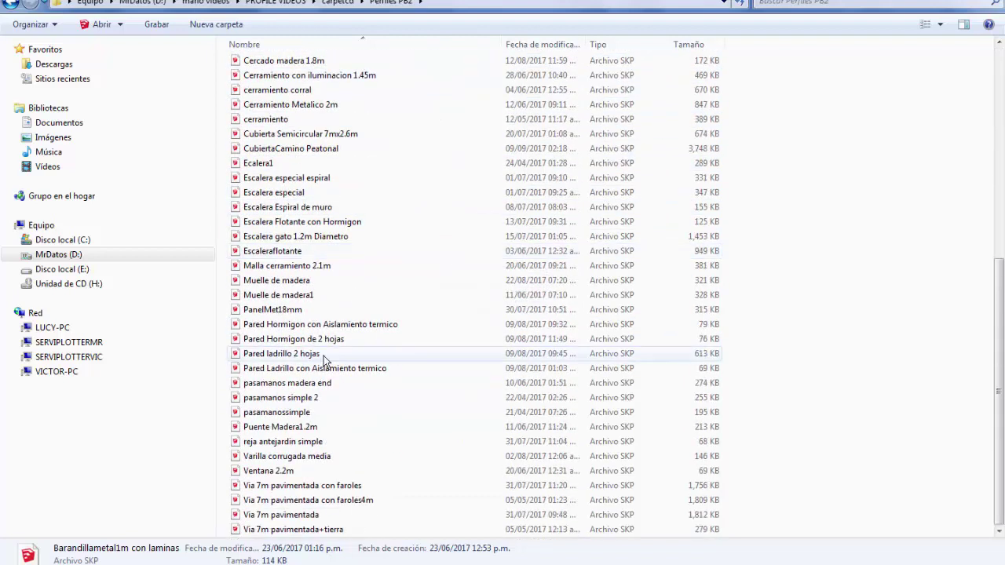
Select the pasamanos simple 2 file, then go back up to the carpetcd folder
{"action": "left_click", "coordinate": [310, 398]}
{"action": "scroll", "coordinate": [316, 382], "scroll_direction": "up", "scroll_amount": 5}
{"action": "scroll", "coordinate": [316, 382], "scroll_direction": "up", "scroll_amount": 4}
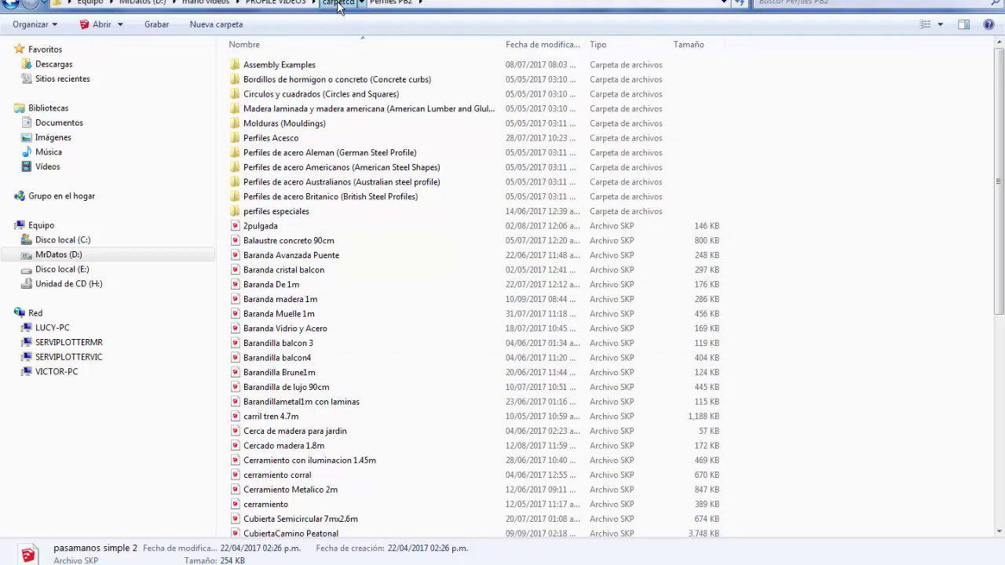
{"action": "left_click", "coordinate": [339, 4]}
{"action": "mouse_move", "coordinate": [264, 79]}
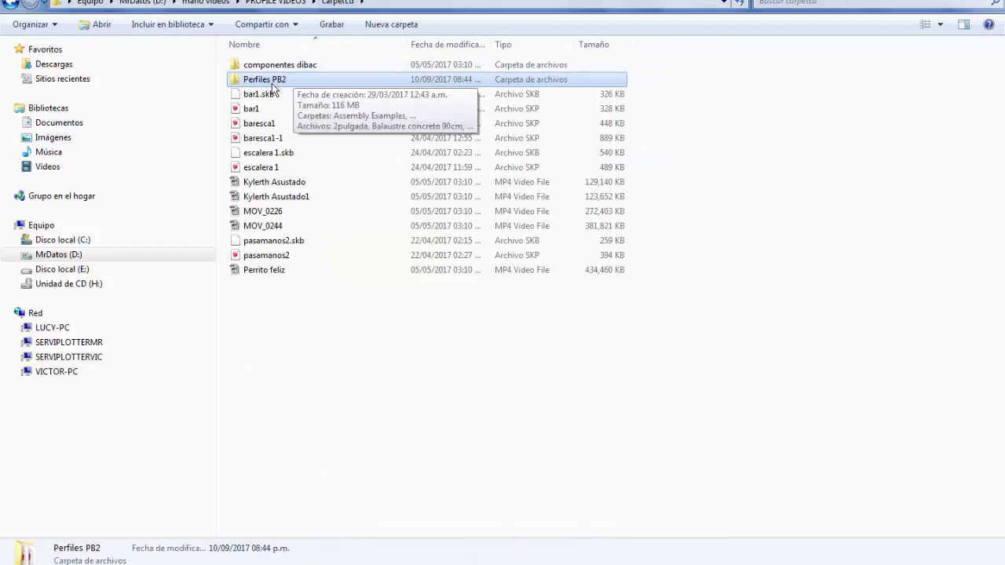
Copy the Perfiles PB2 folder and paste it into Documents\0 malla
{"action": "right_click", "coordinate": [273, 87]}
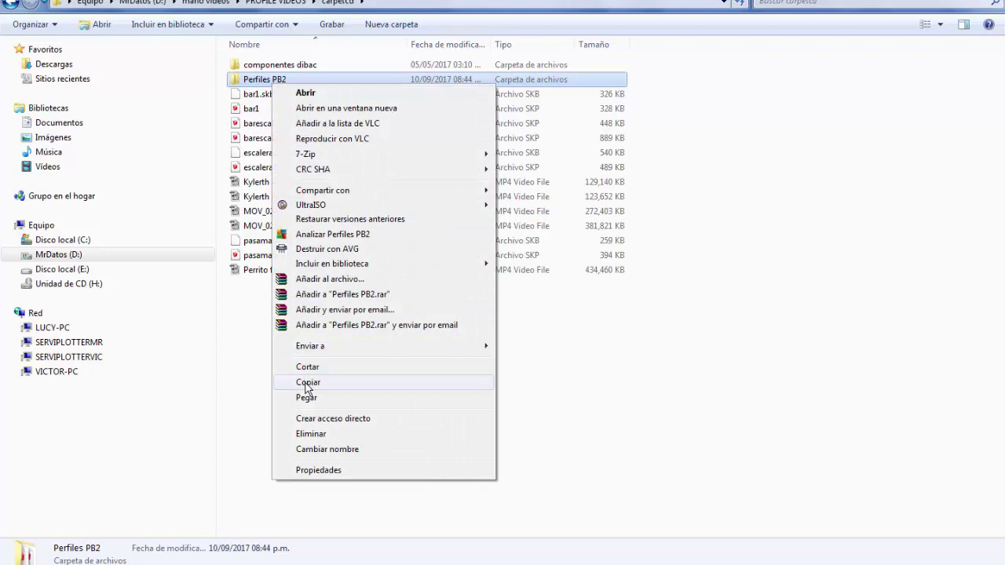
{"action": "left_click", "coordinate": [305, 384]}
{"action": "left_click", "coordinate": [62, 124]}
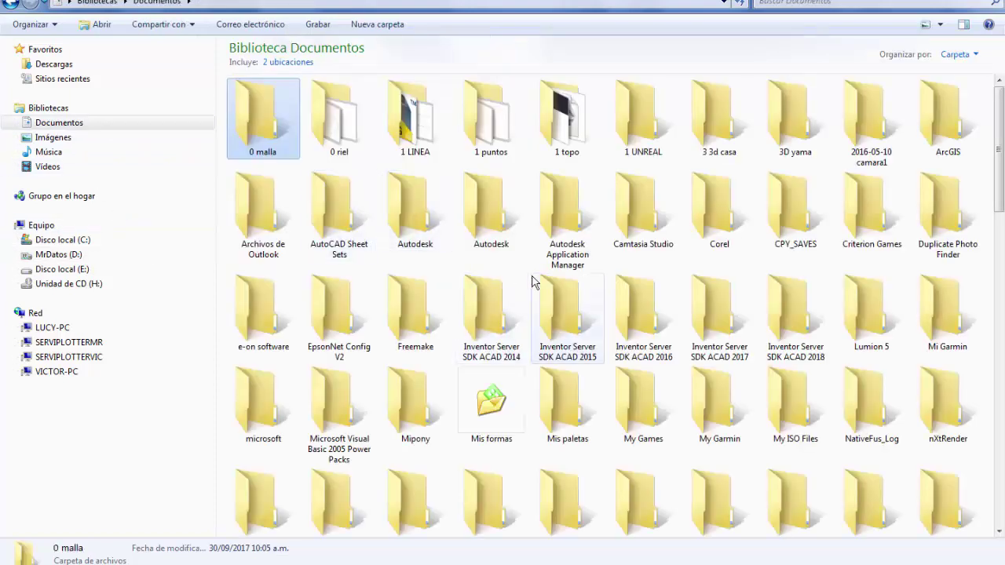
{"action": "double_click", "coordinate": [255, 112]}
{"action": "right_click", "coordinate": [263, 153]}
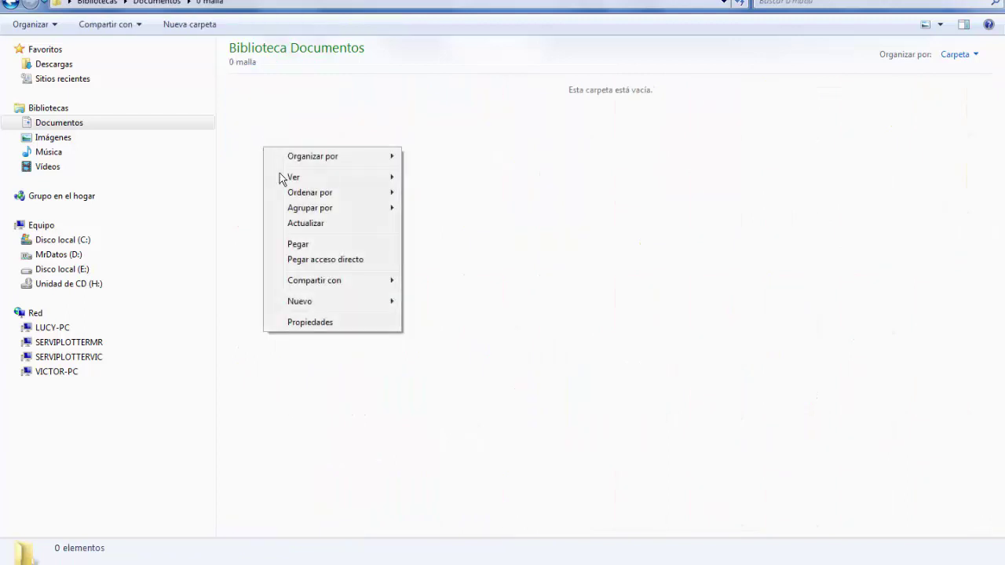
{"action": "left_click", "coordinate": [291, 244]}
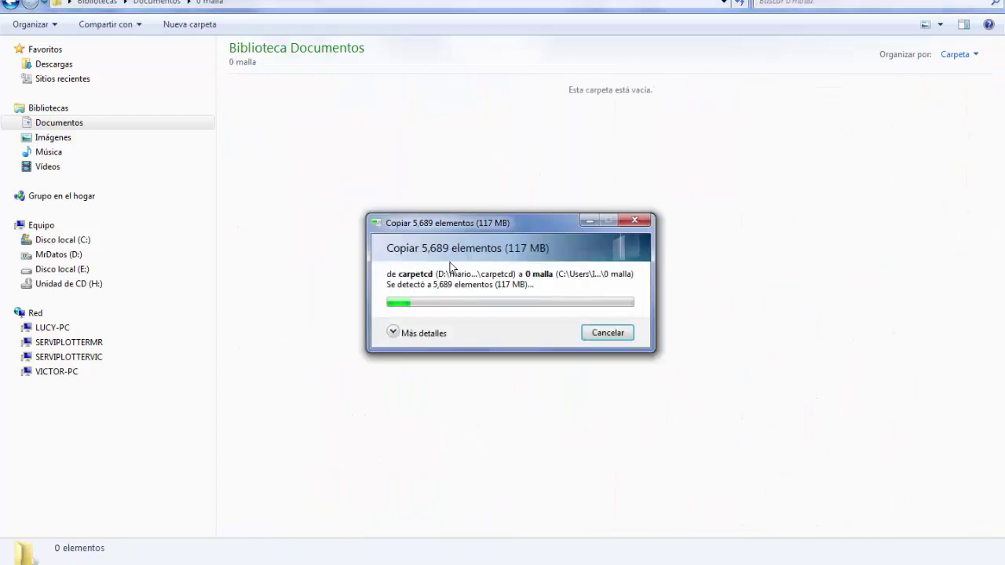
{"action": "left_click_drag", "start_coordinate": [475, 218], "coordinate": [435, 172]}
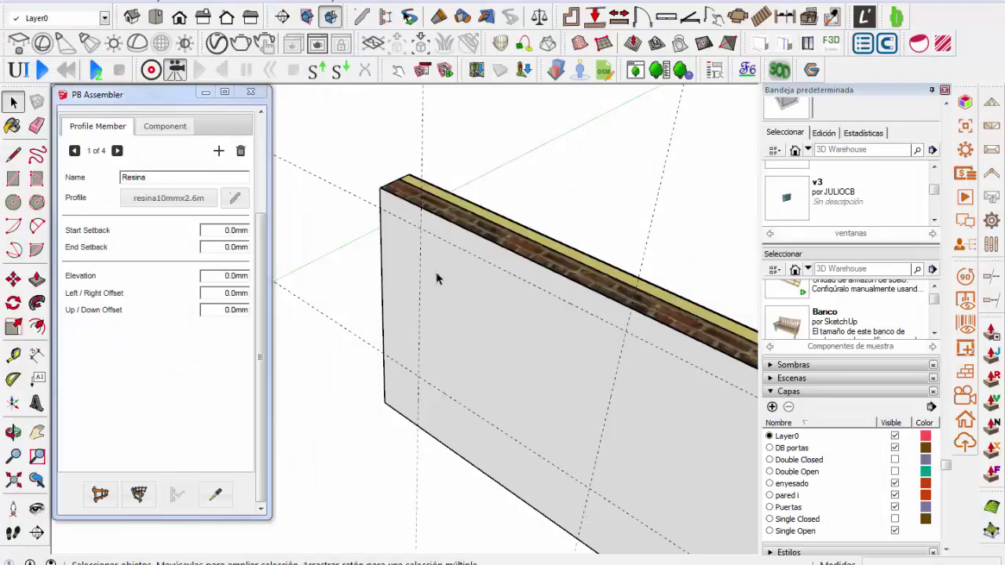
Close the Default Tray to widen the modelling area
{"action": "scroll", "coordinate": [436, 271], "scroll_direction": "down", "scroll_amount": 2}
{"action": "scroll", "coordinate": [408, 265], "scroll_direction": "down", "scroll_amount": 2}
{"action": "scroll", "coordinate": [332, 254], "scroll_direction": "down", "scroll_amount": 2}
{"action": "scroll", "coordinate": [331, 254], "scroll_direction": "down", "scroll_amount": 2}
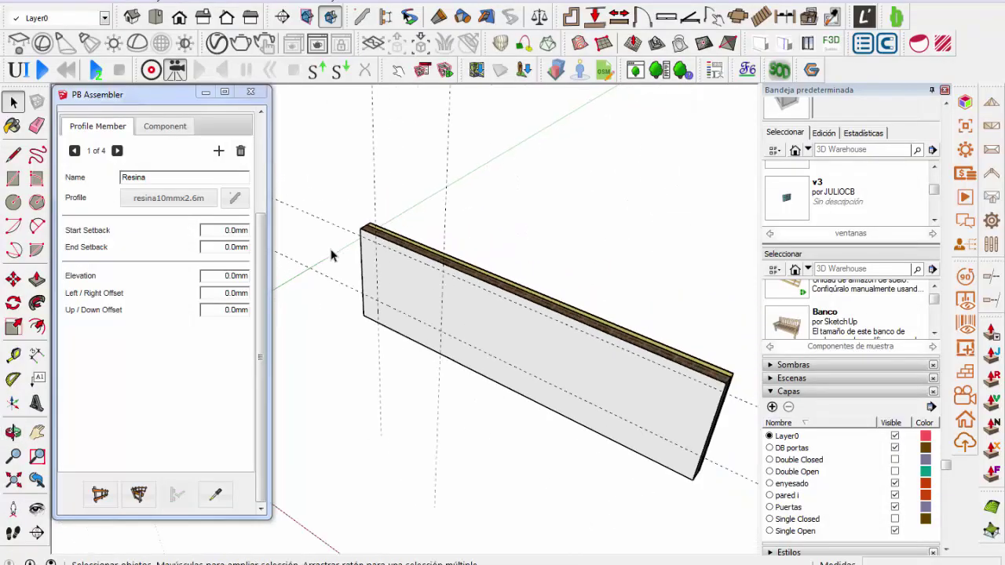
{"action": "scroll", "coordinate": [331, 253], "scroll_direction": "down", "scroll_amount": 2}
{"action": "left_click", "coordinate": [945, 90]}
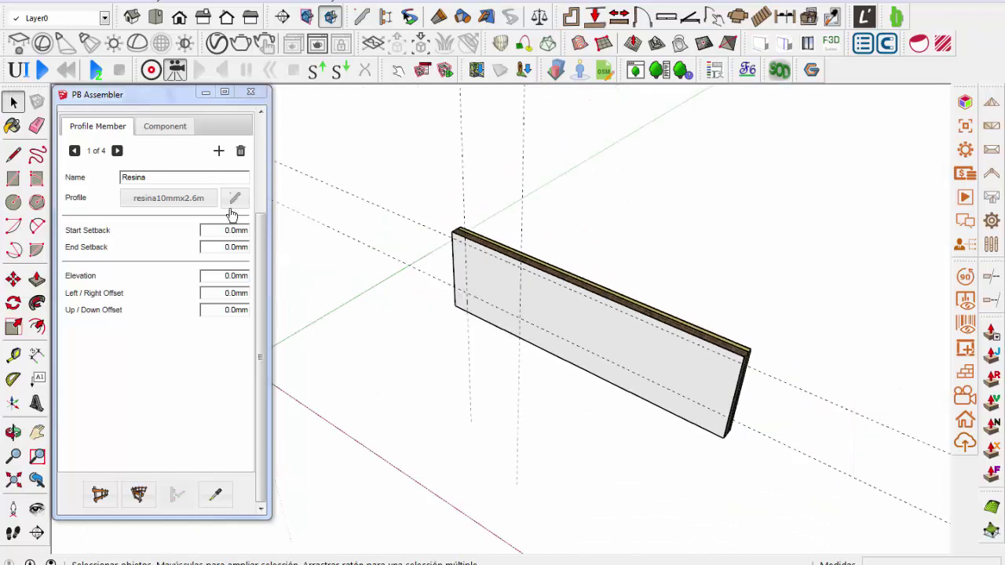
Orbit and zoom around the Pared Ladrillo con Aislamiento termico wall
{"action": "left_click_drag", "start_coordinate": [261, 275], "coordinate": [275, 146]}
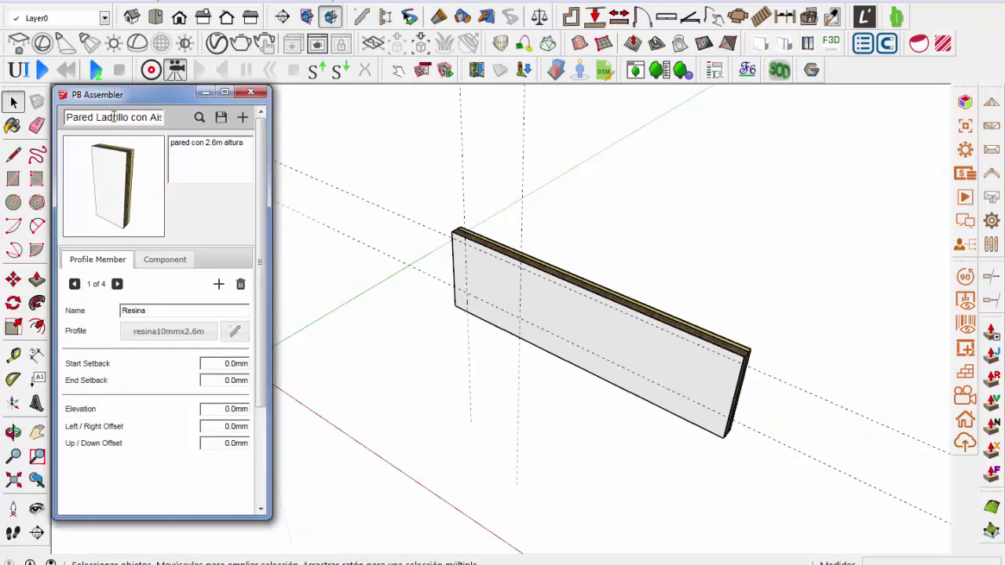
{"action": "middle_click_drag", "start_coordinate": [494, 318], "coordinate": [494, 325]}
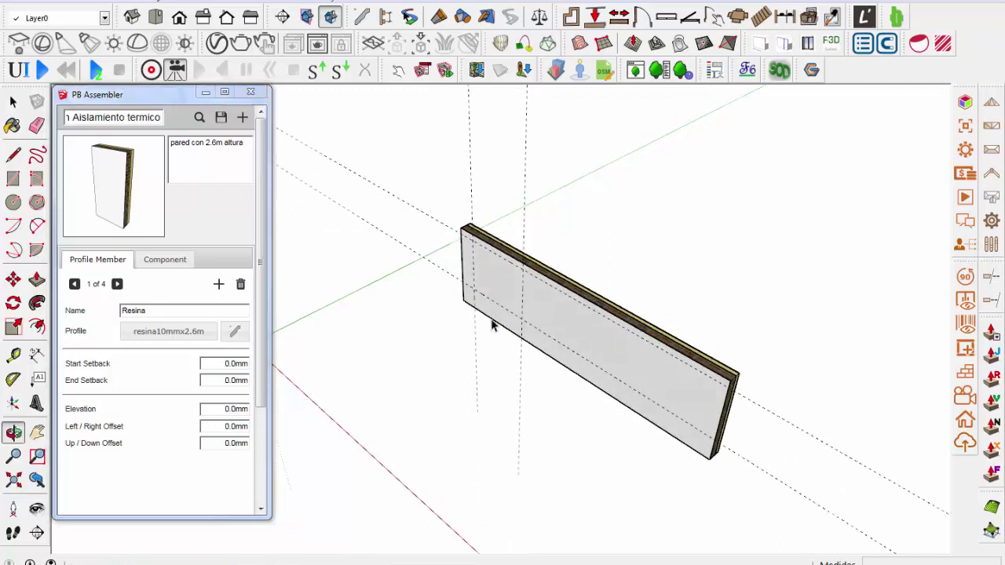
{"action": "scroll", "coordinate": [731, 366], "scroll_direction": "up", "scroll_amount": 2}
{"action": "scroll", "coordinate": [750, 383], "scroll_direction": "up", "scroll_amount": 2}
{"action": "scroll", "coordinate": [750, 384], "scroll_direction": "up", "scroll_amount": 2}
{"action": "scroll", "coordinate": [722, 369], "scroll_direction": "up", "scroll_amount": 1}
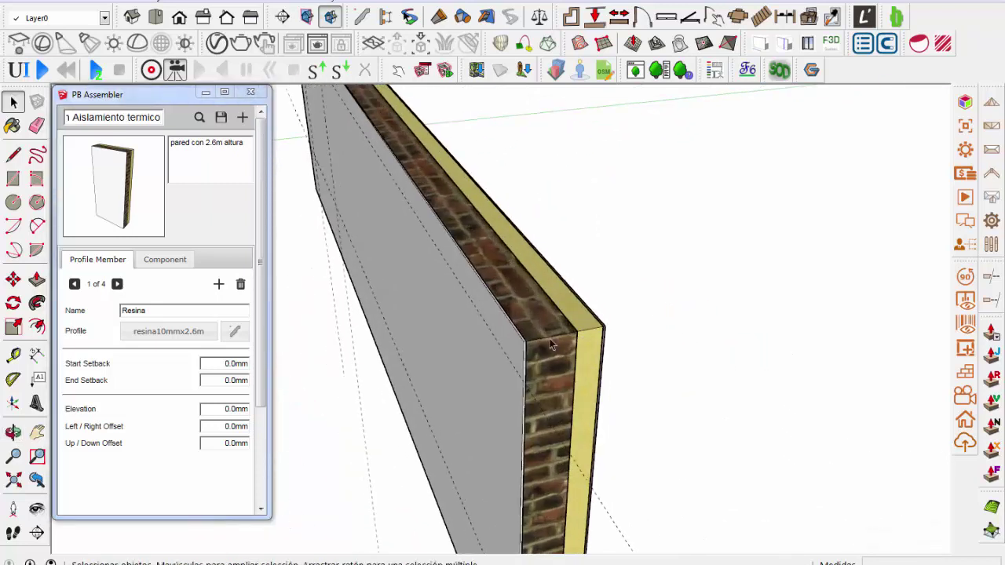
{"action": "scroll", "coordinate": [691, 353], "scroll_direction": "up", "scroll_amount": 1}
{"action": "scroll", "coordinate": [659, 342], "scroll_direction": "up", "scroll_amount": 1}
{"action": "scroll", "coordinate": [534, 357], "scroll_direction": "up", "scroll_amount": 1}
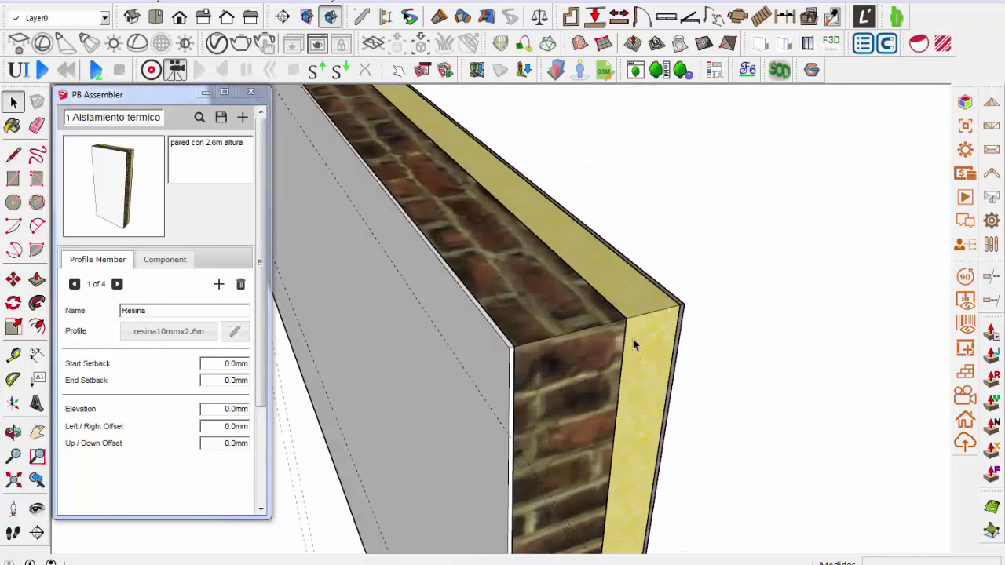
{"action": "scroll", "coordinate": [519, 379], "scroll_direction": "down", "scroll_amount": 2}
{"action": "scroll", "coordinate": [639, 370], "scroll_direction": "down", "scroll_amount": 3}
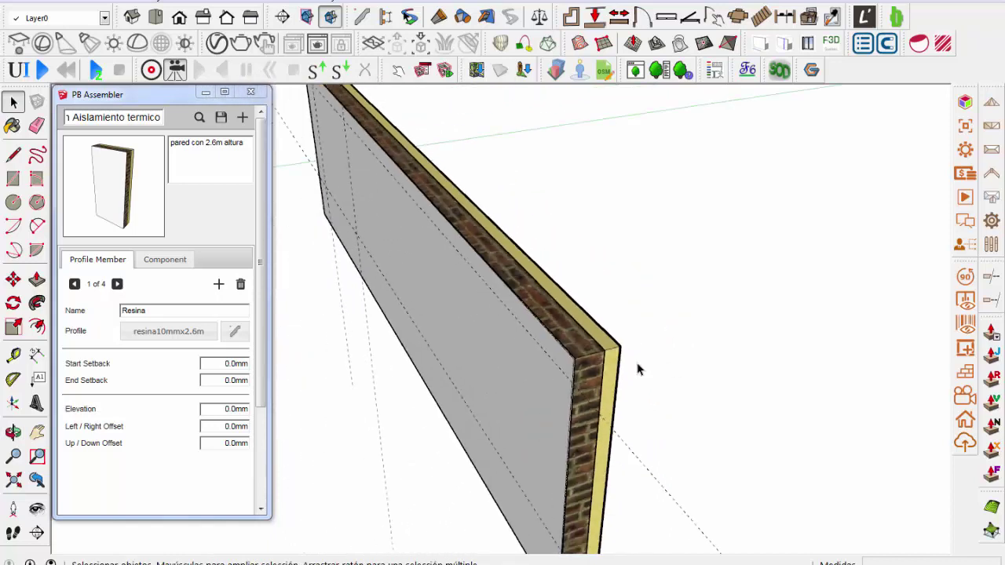
{"action": "scroll", "coordinate": [507, 366], "scroll_direction": "down", "scroll_amount": 3}
Face the wall directly and zoom in to inspect its brick and insulation layers
{"action": "mouse_move", "coordinate": [507, 366]}
{"action": "middle_mouse_down"}
{"action": "mouse_move", "coordinate": [680, 322]}
{"action": "mouse_move", "coordinate": [439, 258]}
{"action": "middle_mouse_up"}
{"action": "scroll", "coordinate": [398, 262], "scroll_direction": "up", "scroll_amount": 2}
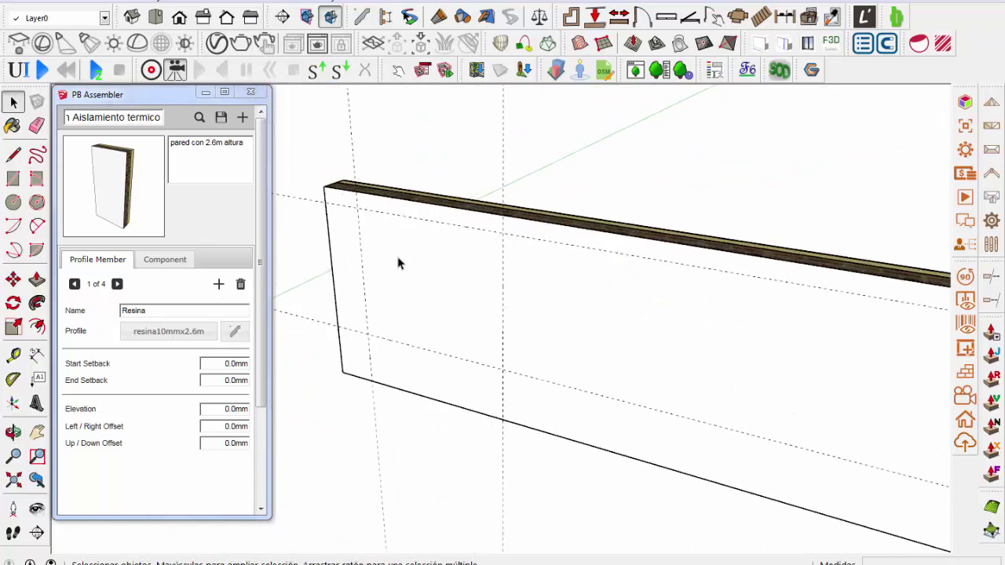
{"action": "scroll", "coordinate": [357, 263], "scroll_direction": "up", "scroll_amount": 2}
{"action": "scroll", "coordinate": [539, 316], "scroll_direction": "down", "scroll_amount": 2}
{"action": "scroll", "coordinate": [494, 299], "scroll_direction": "down", "scroll_amount": 2}
{"action": "scroll", "coordinate": [511, 309], "scroll_direction": "down", "scroll_amount": 1}
{"action": "scroll", "coordinate": [494, 281], "scroll_direction": "up", "scroll_amount": 3}
{"action": "scroll", "coordinate": [479, 279], "scroll_direction": "up", "scroll_amount": 2}
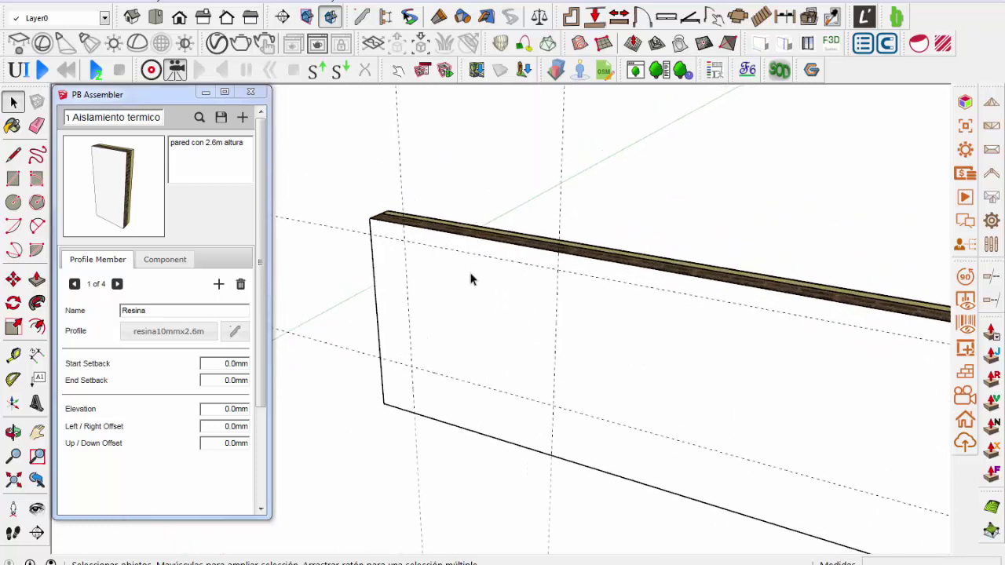
{"action": "scroll", "coordinate": [440, 247], "scroll_direction": "up", "scroll_amount": 2}
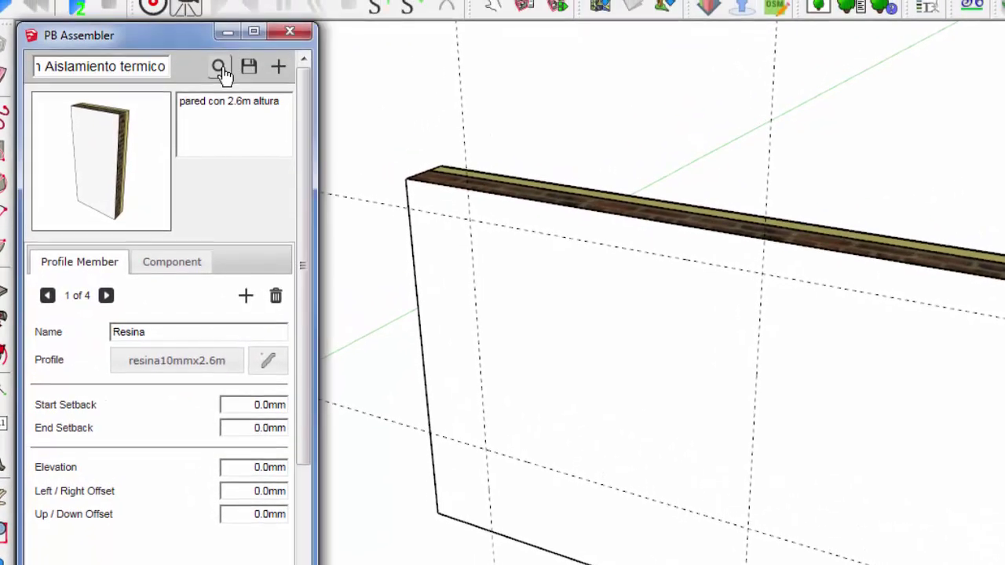
Open the Select Assembly library listing the carpetcd Perfiles PB2 category folders
{"action": "left_click", "coordinate": [221, 68]}
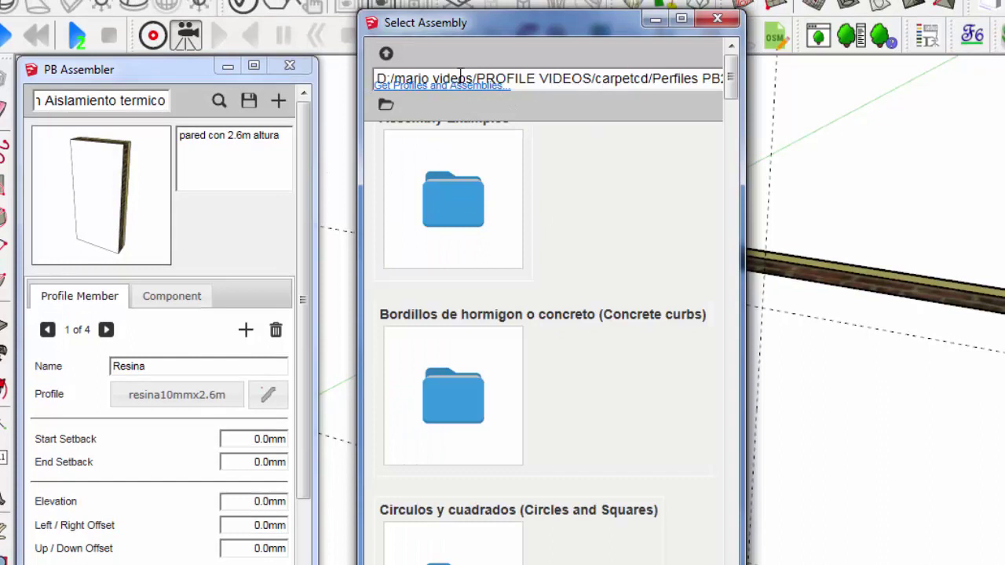
{"action": "scroll", "coordinate": [606, 148], "scroll_direction": "down", "scroll_amount": 5}
{"action": "mouse_move", "coordinate": [662, 167]}
{"action": "left_mouse_down"}
{"action": "mouse_move", "coordinate": [659, 80]}
{"action": "mouse_move", "coordinate": [654, 279]}
{"action": "mouse_move", "coordinate": [660, 89]}
{"action": "mouse_move", "coordinate": [620, 103]}
{"action": "left_mouse_up"}
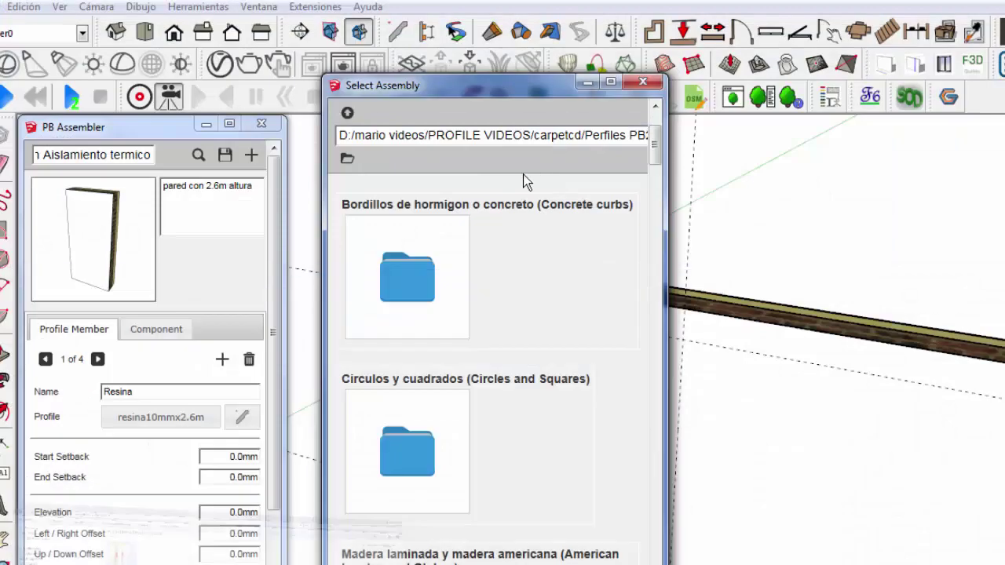
Set the assembly library folder to Documents\0 malla\Perfiles PB2
{"action": "left_click", "coordinate": [347, 166]}
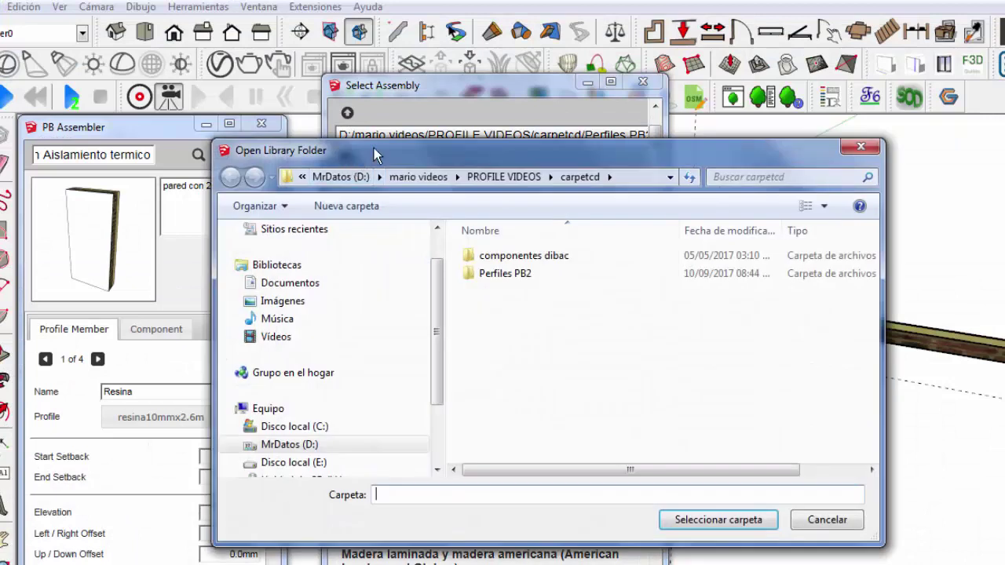
{"action": "left_click_drag", "start_coordinate": [374, 154], "coordinate": [627, 192]}
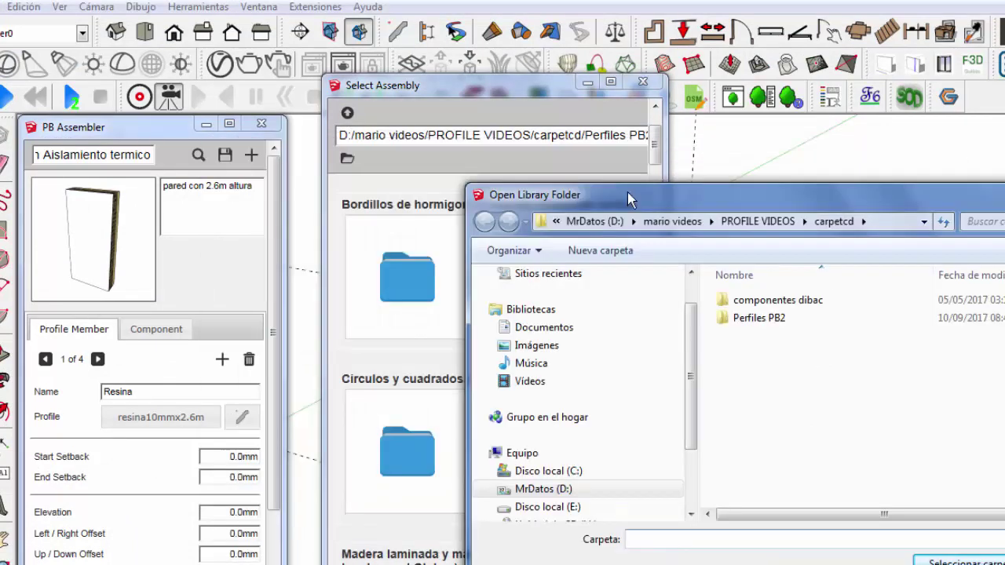
{"action": "left_click", "coordinate": [557, 333]}
{"action": "left_click", "coordinate": [758, 334]}
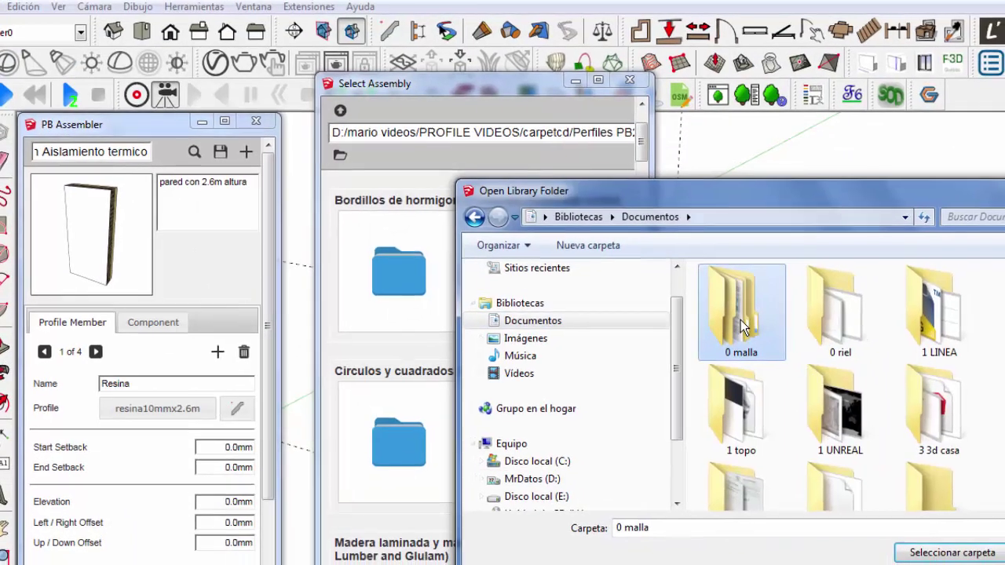
{"action": "double_click", "coordinate": [743, 329]}
{"action": "left_click", "coordinate": [665, 302]}
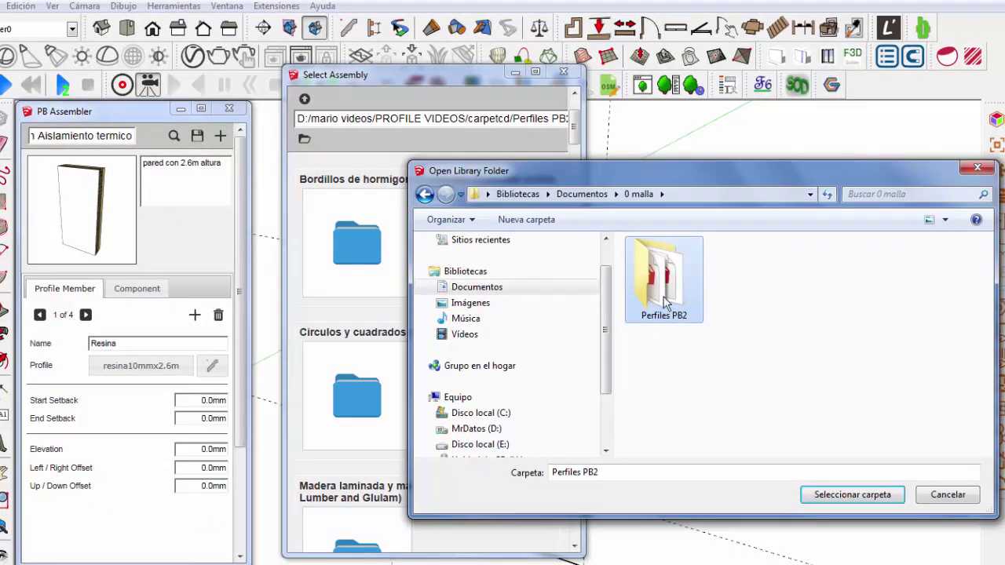
{"action": "left_click", "coordinate": [837, 495]}
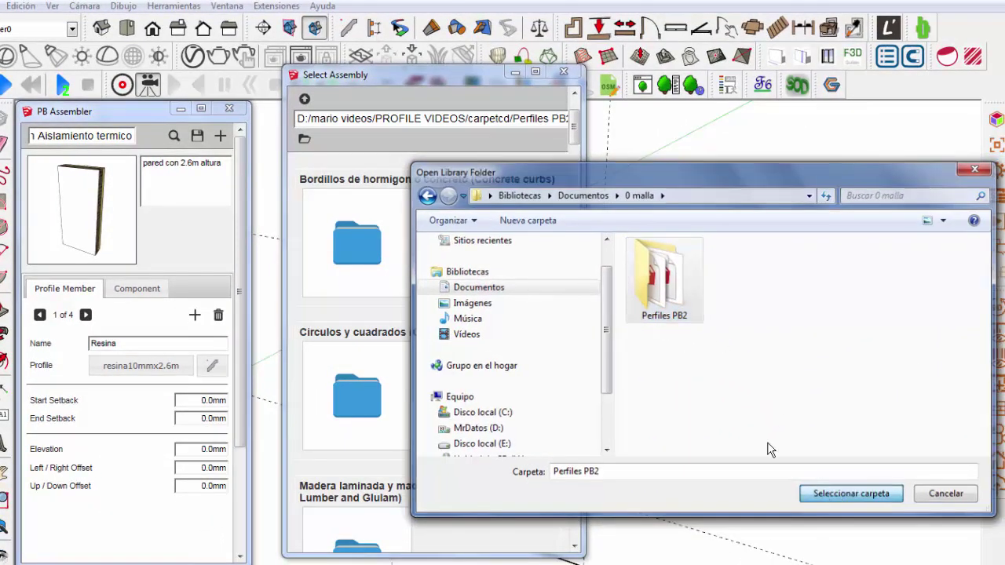
{"action": "mouse_move", "coordinate": [572, 126]}
{"action": "left_mouse_down"}
{"action": "mouse_move", "coordinate": [559, 357]}
{"action": "mouse_move", "coordinate": [574, 444]}
{"action": "mouse_move", "coordinate": [575, 135]}
{"action": "left_mouse_up"}
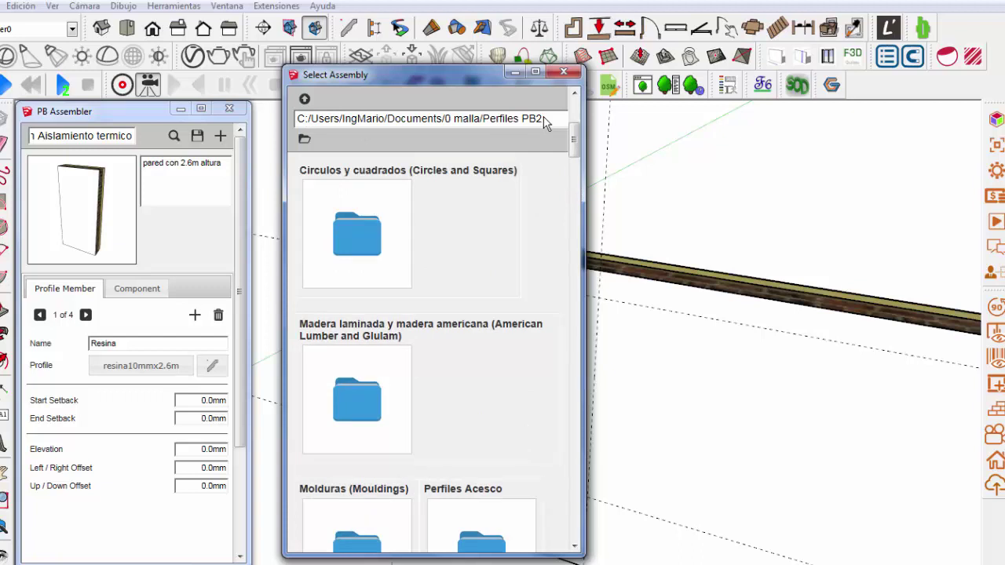
{"action": "left_click_drag", "start_coordinate": [573, 140], "coordinate": [574, 201]}
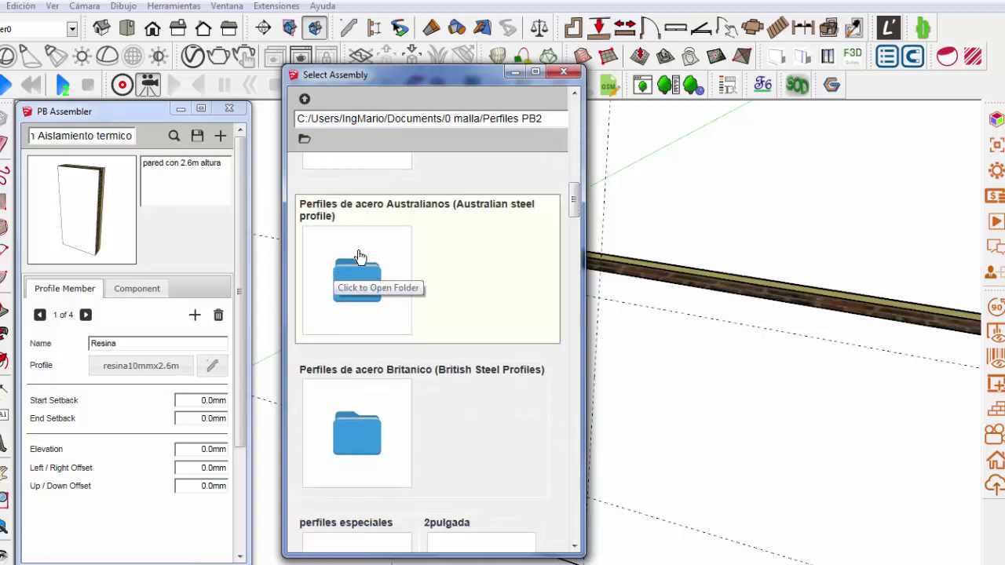
{"action": "left_click", "coordinate": [353, 267]}
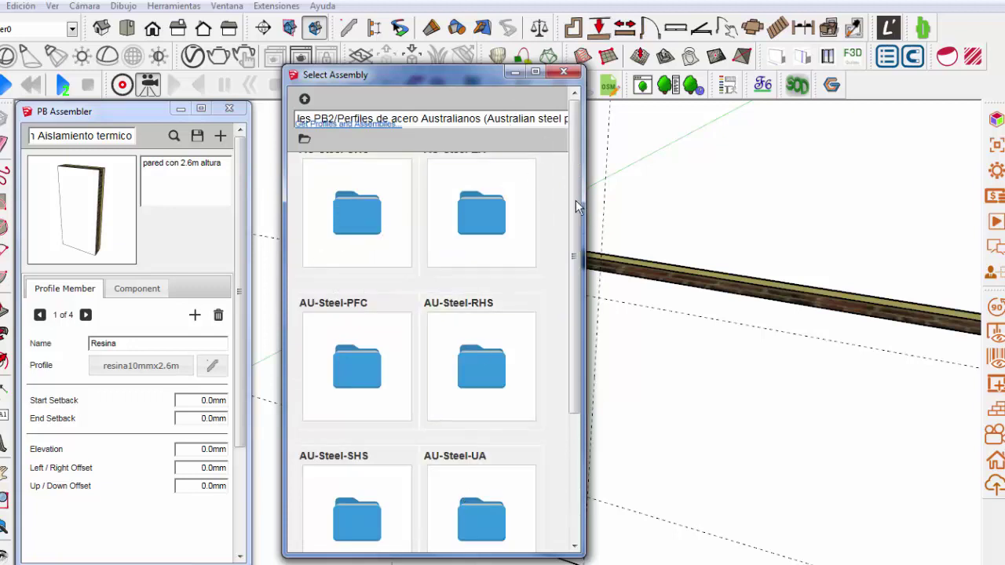
{"action": "left_click_drag", "start_coordinate": [581, 208], "coordinate": [597, 196]}
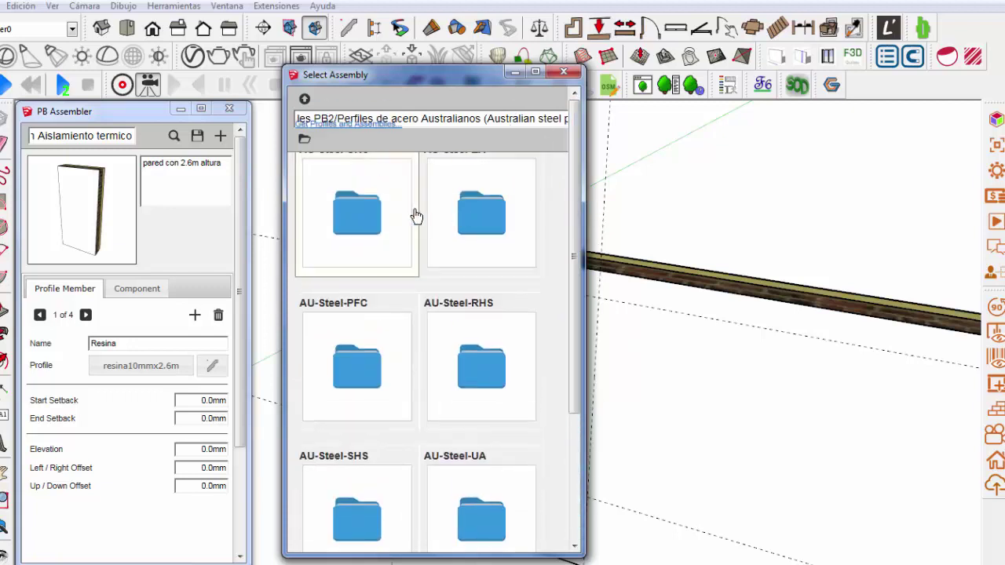
{"action": "left_click", "coordinate": [389, 223]}
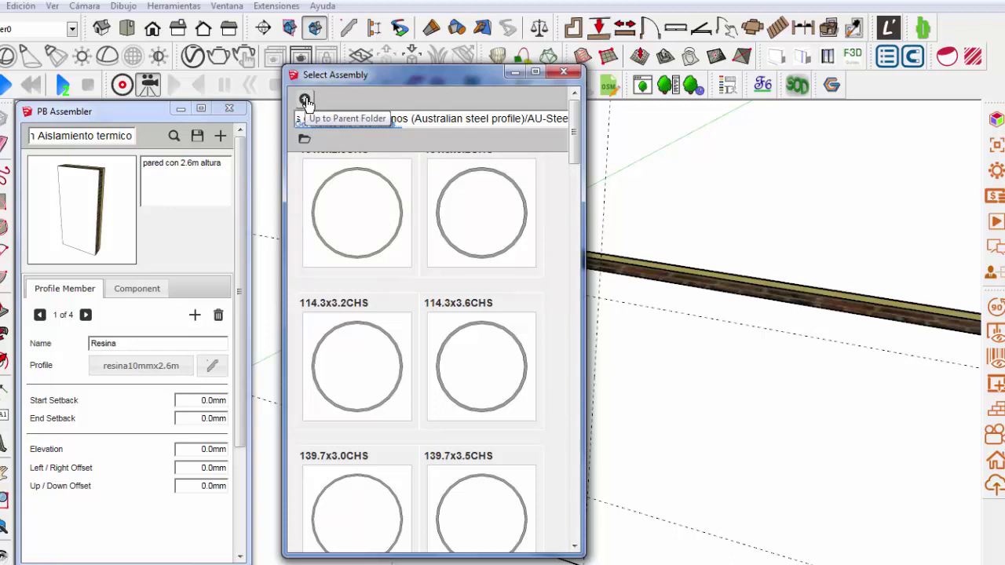
{"action": "left_click", "coordinate": [305, 99]}
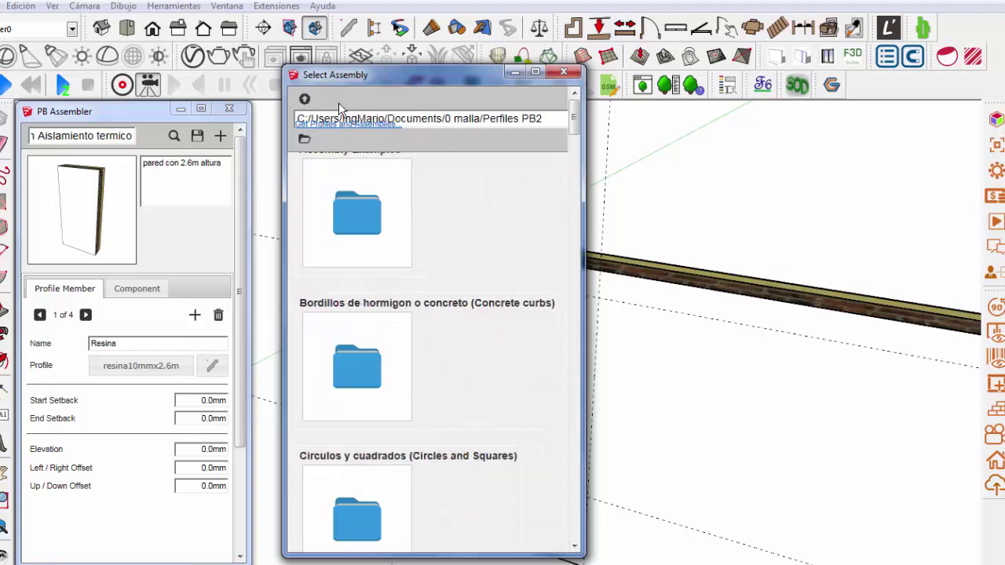
{"action": "left_click", "coordinate": [305, 100]}
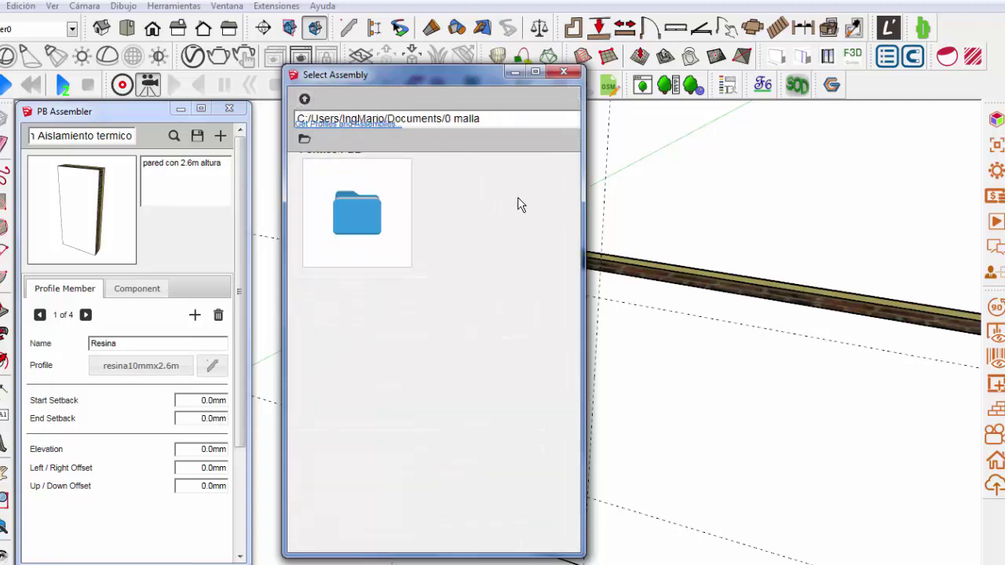
{"action": "left_click", "coordinate": [372, 219]}
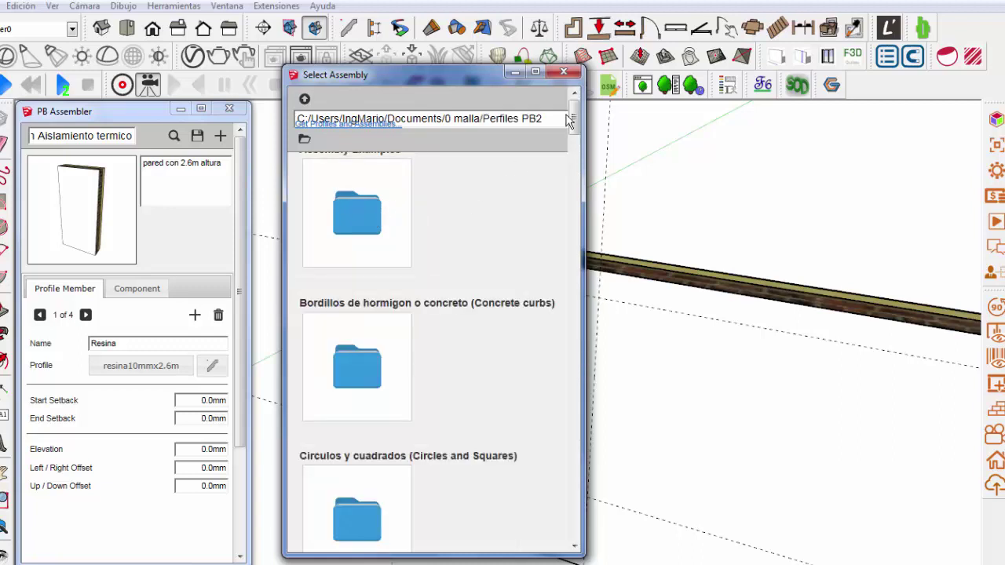
{"action": "scroll", "coordinate": [567, 238], "scroll_direction": "down", "scroll_amount": 3}
{"action": "scroll", "coordinate": [567, 238], "scroll_direction": "down", "scroll_amount": 3}
{"action": "scroll", "coordinate": [567, 238], "scroll_direction": "down", "scroll_amount": 5}
{"action": "scroll", "coordinate": [557, 307], "scroll_direction": "down", "scroll_amount": 3}
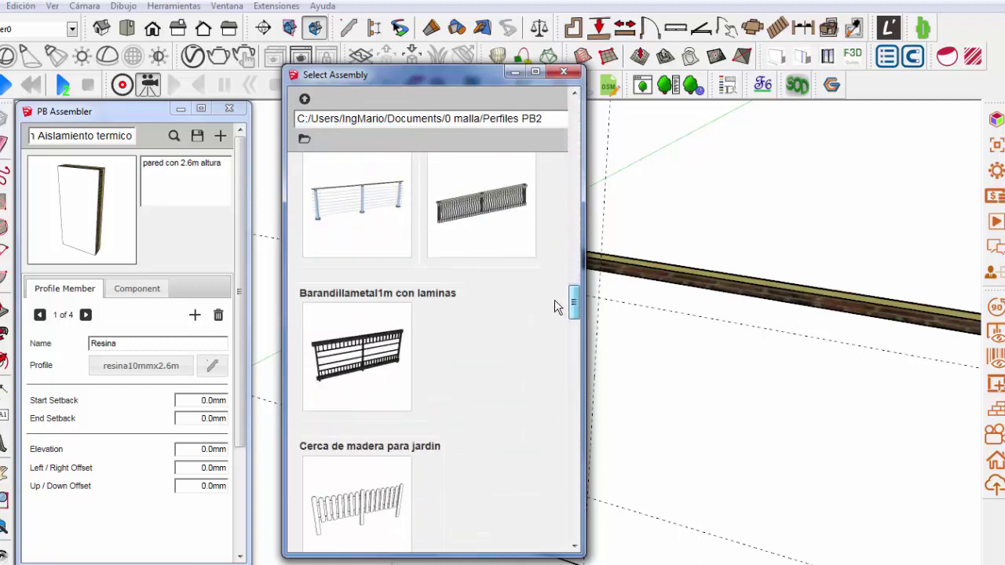
{"action": "scroll", "coordinate": [557, 307], "scroll_direction": "down", "scroll_amount": 3}
{"action": "mouse_move", "coordinate": [702, 277]}
{"action": "middle_mouse_down"}
{"action": "mouse_move", "coordinate": [691, 246]}
{"action": "mouse_move", "coordinate": [694, 438]}
{"action": "mouse_move", "coordinate": [667, 280]}
{"action": "mouse_move", "coordinate": [690, 336]}
{"action": "middle_mouse_up"}
{"action": "scroll", "coordinate": [667, 280], "scroll_direction": "down", "scroll_amount": 5}
{"action": "left_click_drag", "start_coordinate": [573, 319], "coordinate": [570, 485]}
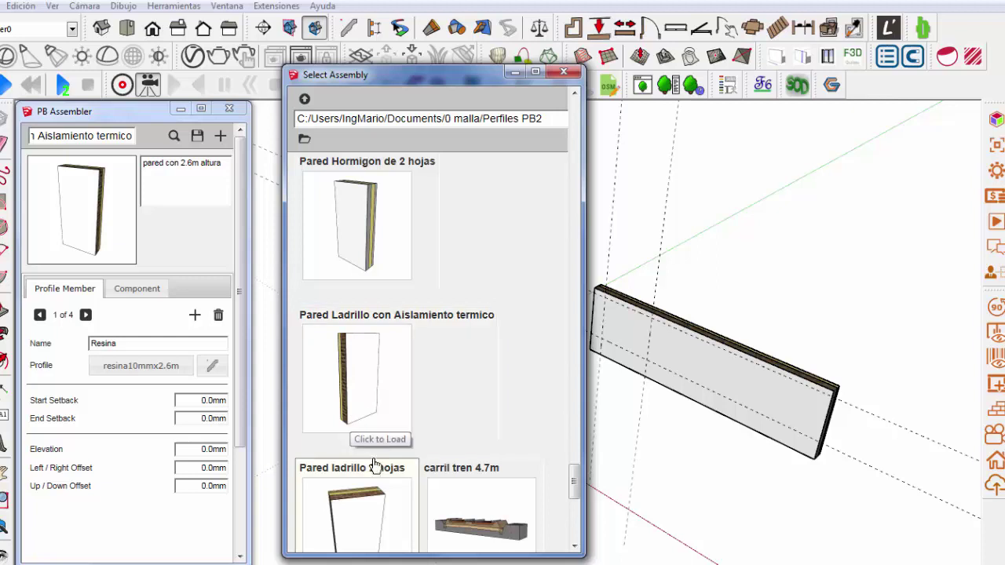
Load the Pared Hormigon de 2 hojas assembly from the library
{"action": "scroll", "coordinate": [378, 243], "scroll_direction": "up", "scroll_amount": 1}
{"action": "scroll", "coordinate": [376, 241], "scroll_direction": "up", "scroll_amount": 1}
{"action": "scroll", "coordinate": [377, 241], "scroll_direction": "up", "scroll_amount": 1}
{"action": "scroll", "coordinate": [375, 240], "scroll_direction": "down", "scroll_amount": 1}
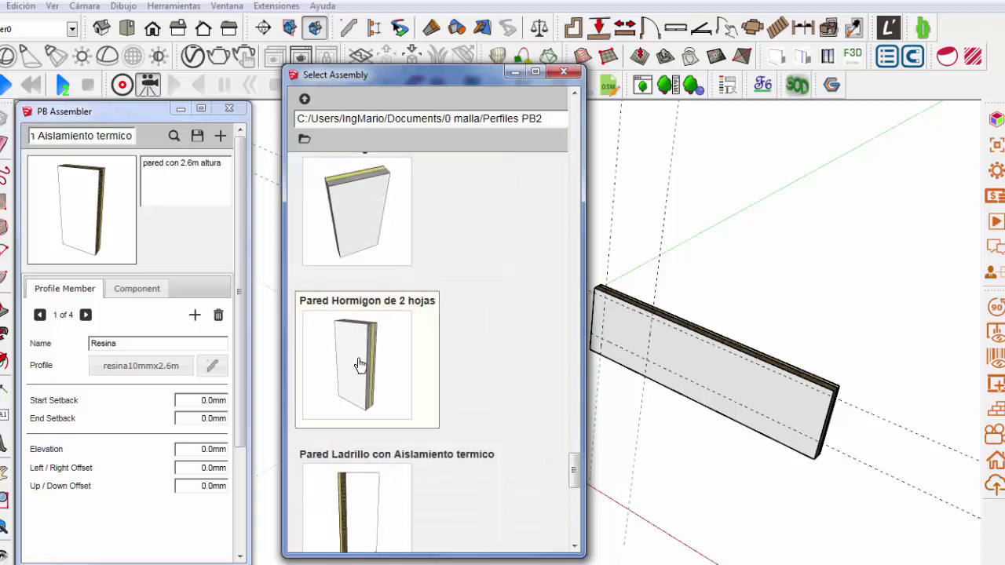
{"action": "left_click", "coordinate": [377, 379]}
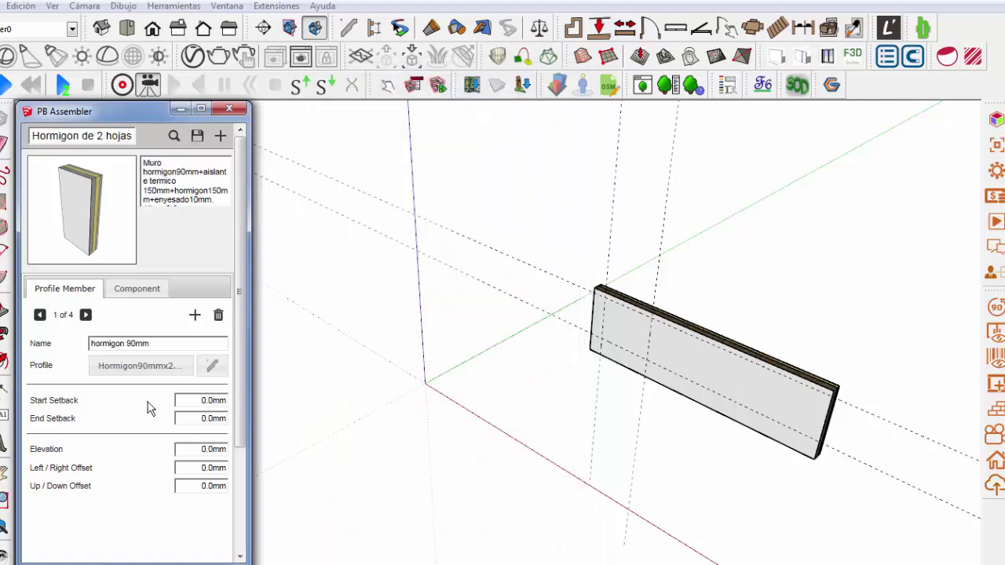
{"action": "left_click_drag", "start_coordinate": [241, 353], "coordinate": [240, 460]}
Draw the second wall parallel to the first by picking its start and end points
{"action": "left_click", "coordinate": [67, 540]}
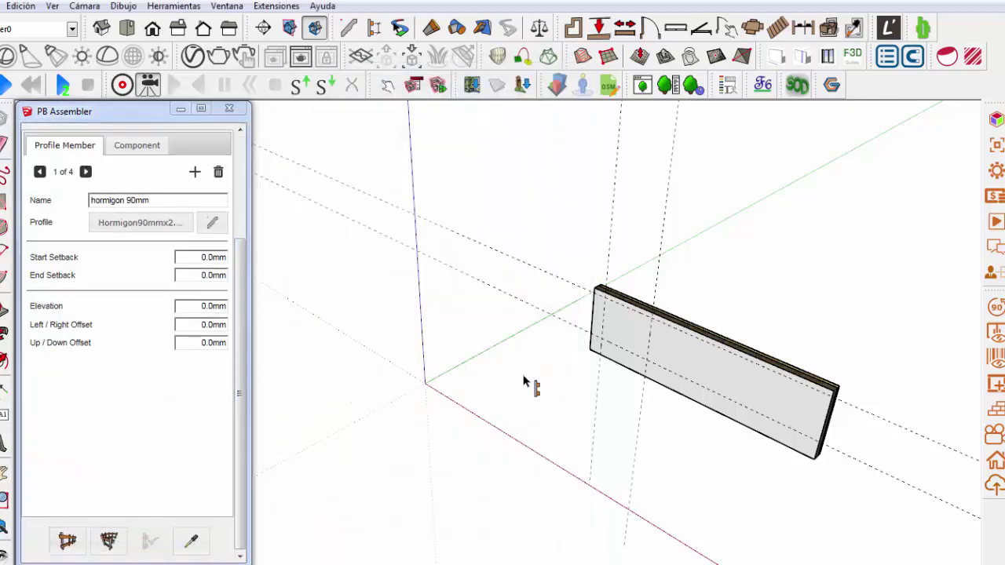
{"action": "middle_click_drag", "start_coordinate": [705, 288], "coordinate": [581, 326]}
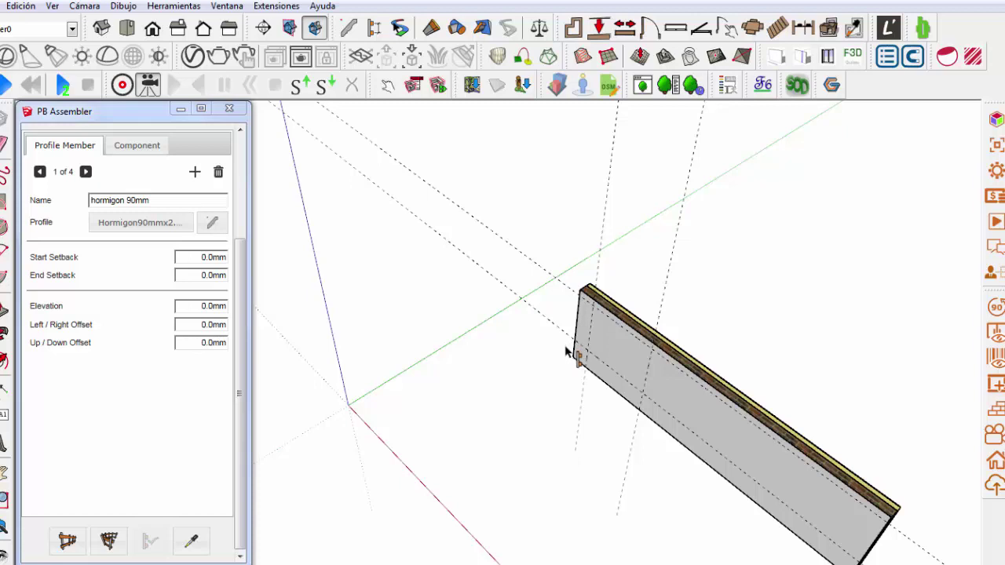
{"action": "scroll", "coordinate": [656, 329], "scroll_direction": "up", "scroll_amount": 1}
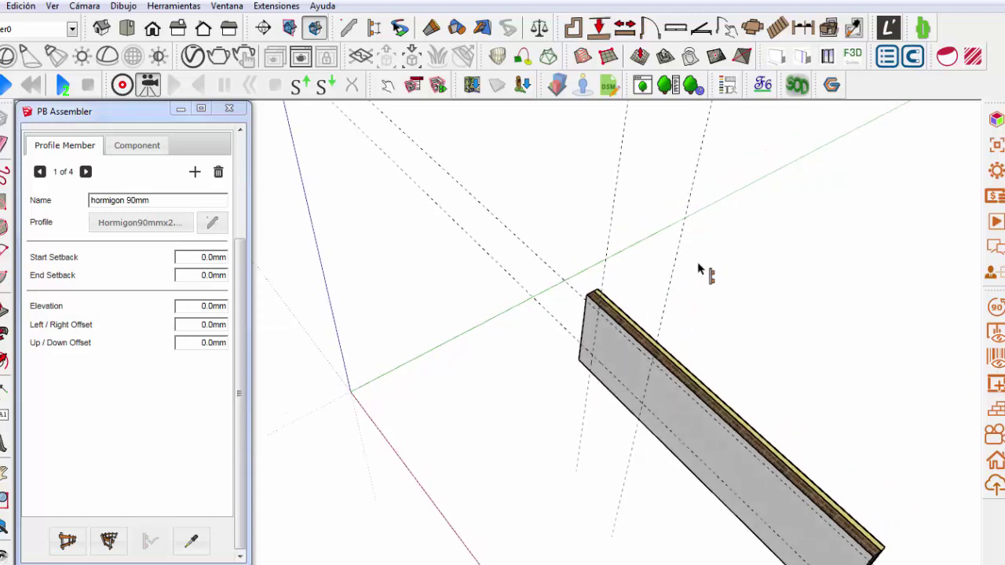
{"action": "scroll", "coordinate": [758, 308], "scroll_direction": "down", "scroll_amount": 2}
{"action": "left_click", "coordinate": [763, 315]}
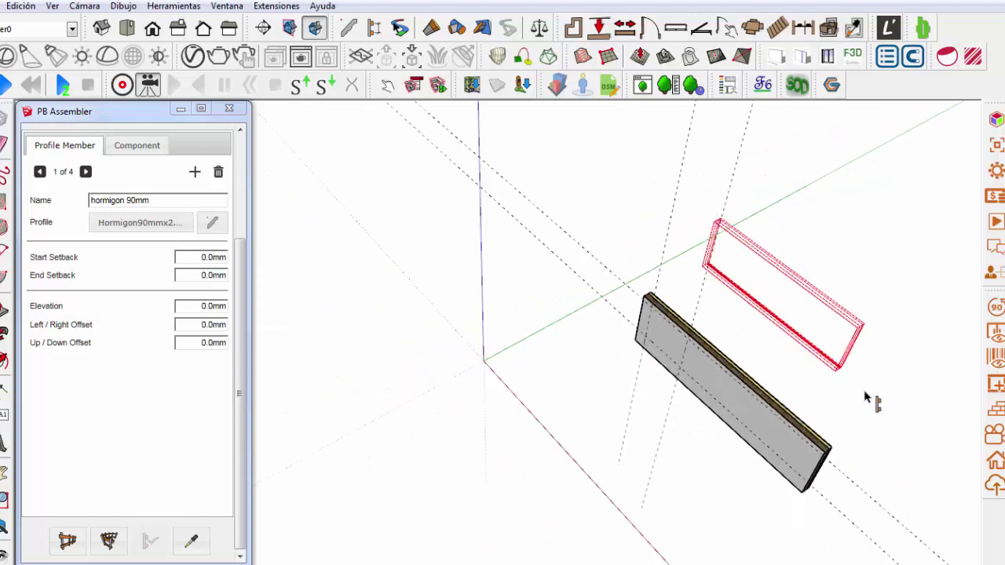
{"action": "left_click", "coordinate": [910, 427]}
{"action": "scroll", "coordinate": [754, 314], "scroll_direction": "down", "scroll_amount": 1}
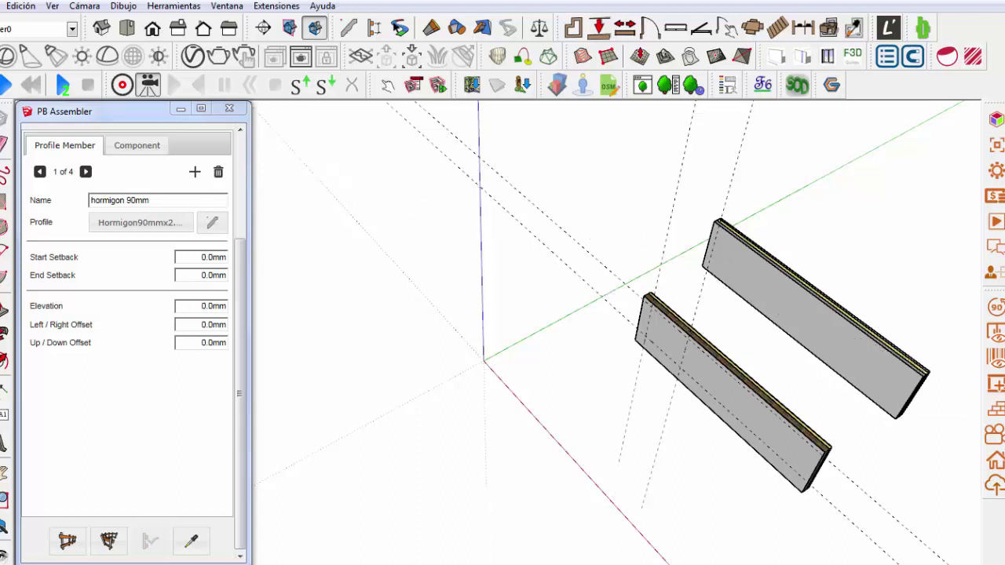
{"action": "scroll", "coordinate": [610, 343], "scroll_direction": "up", "scroll_amount": 1}
{"action": "scroll", "coordinate": [665, 330], "scroll_direction": "up", "scroll_amount": 2}
{"action": "scroll", "coordinate": [665, 329], "scroll_direction": "up", "scroll_amount": 2}
{"action": "scroll", "coordinate": [621, 354], "scroll_direction": "down", "scroll_amount": 1}
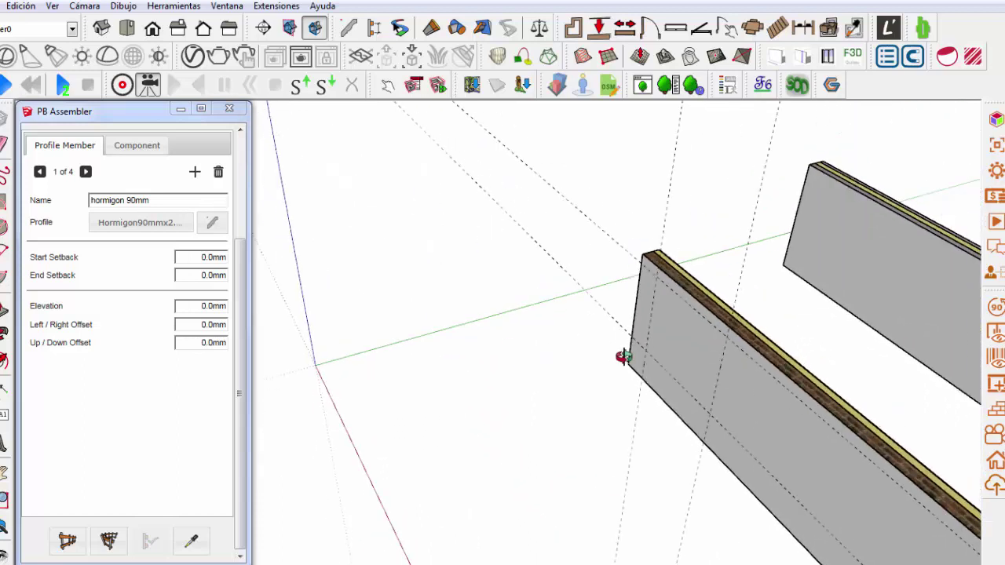
{"action": "scroll", "coordinate": [765, 278], "scroll_direction": "up", "scroll_amount": 2}
{"action": "scroll", "coordinate": [768, 279], "scroll_direction": "up", "scroll_amount": 1}
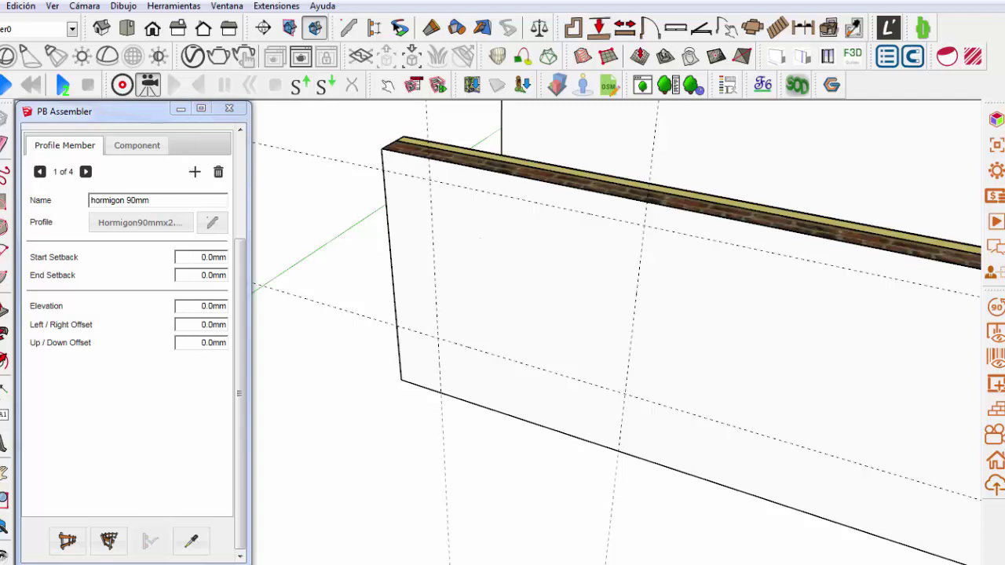
{"action": "scroll", "coordinate": [441, 228], "scroll_direction": "up", "scroll_amount": 1}
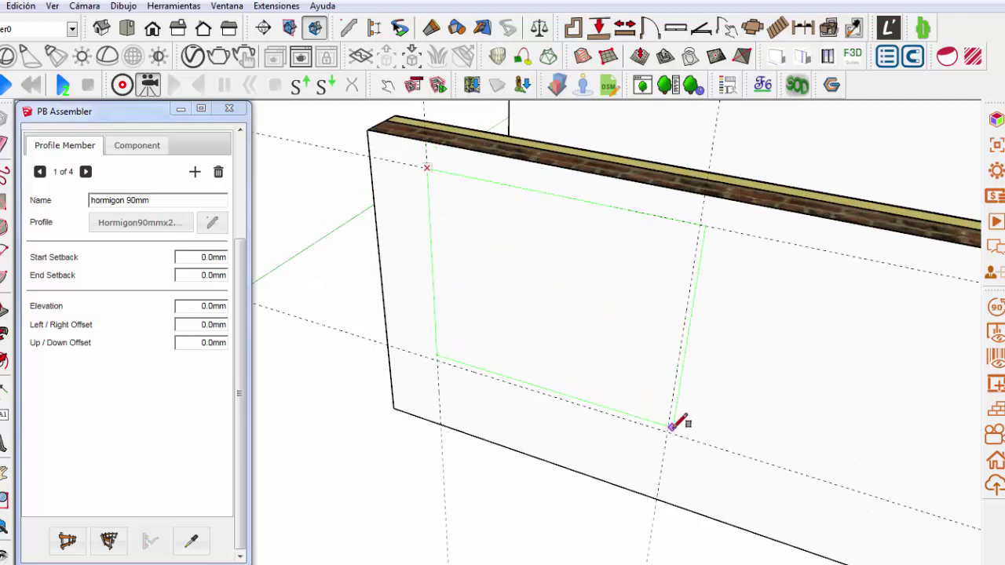
Finish the window rectangle on the front wall and extrude it past the back wall
{"action": "left_click", "coordinate": [667, 430]}
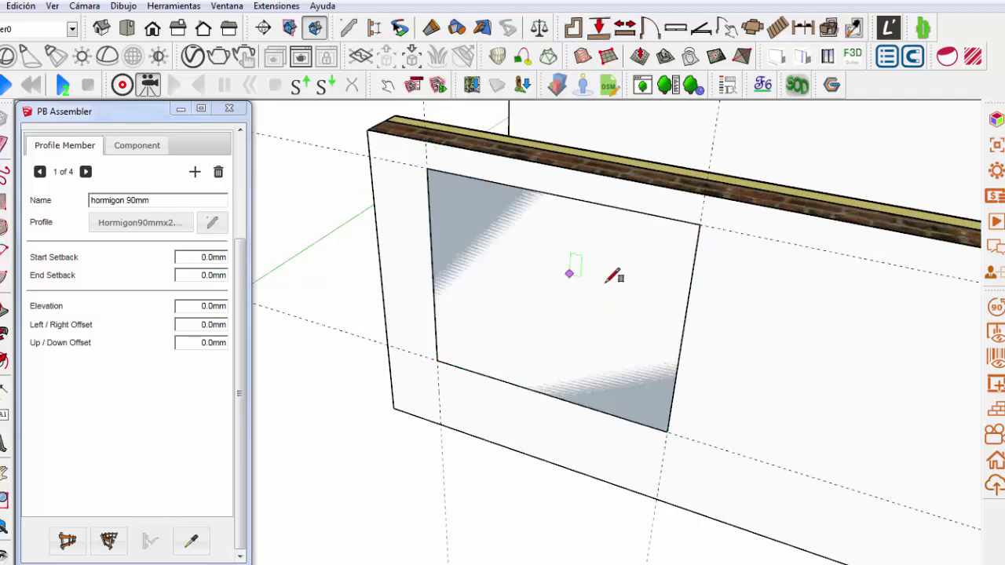
{"action": "middle_click_drag", "start_coordinate": [606, 281], "coordinate": [578, 285]}
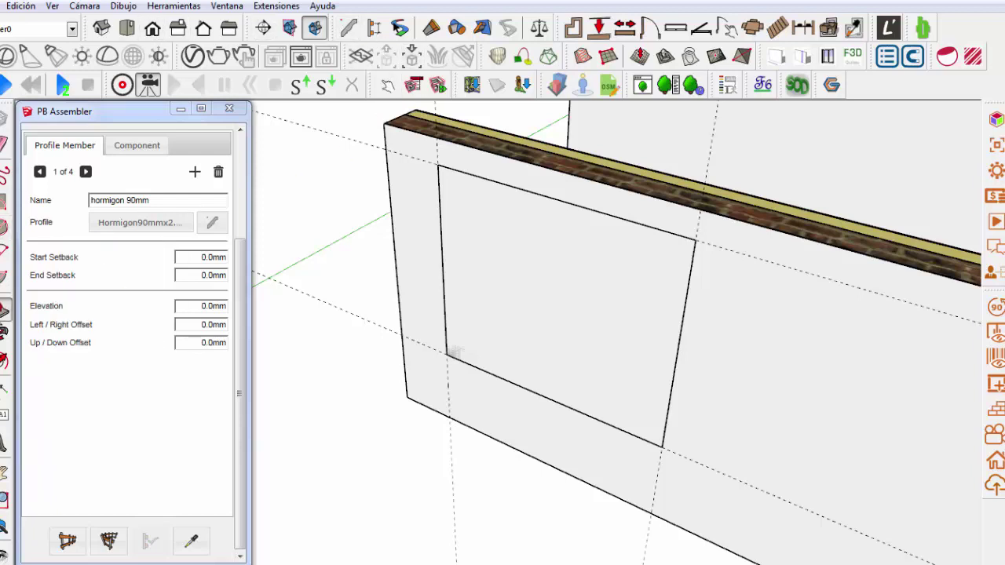
{"action": "left_click", "coordinate": [489, 285]}
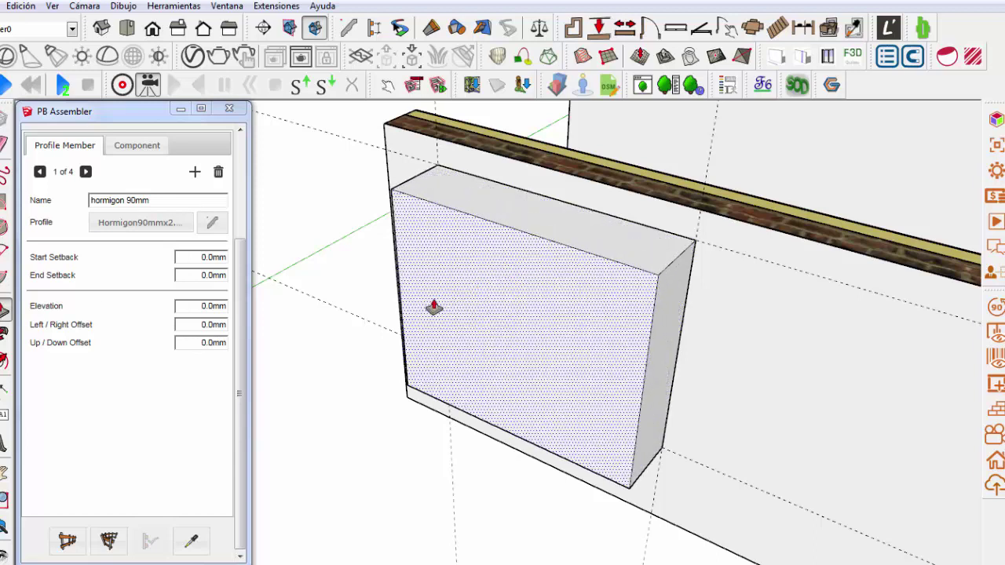
{"action": "scroll", "coordinate": [352, 378], "scroll_direction": "down", "scroll_amount": 3}
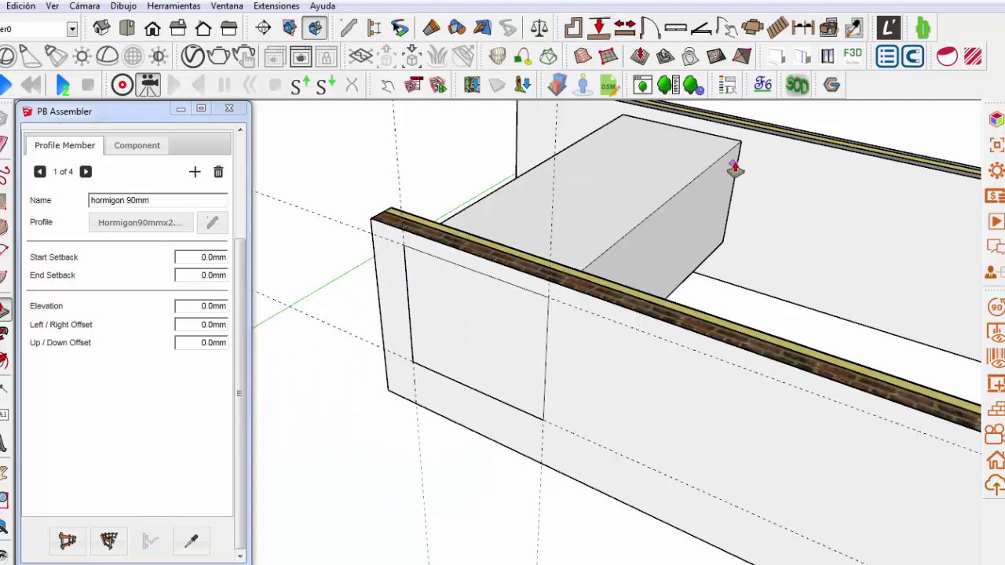
{"action": "scroll", "coordinate": [550, 258], "scroll_direction": "down", "scroll_amount": 2}
{"action": "scroll", "coordinate": [683, 179], "scroll_direction": "down", "scroll_amount": 1}
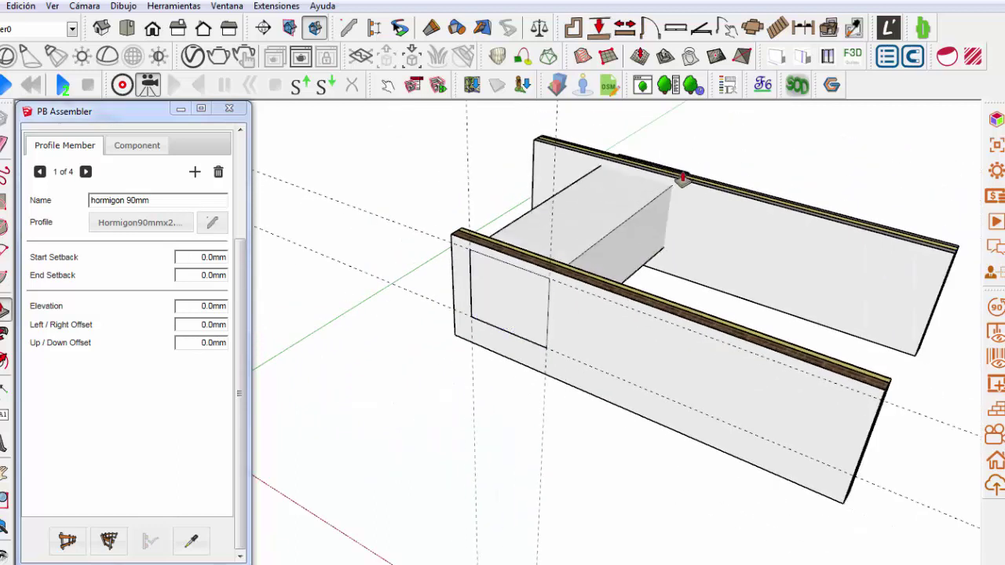
{"action": "left_click", "coordinate": [700, 162]}
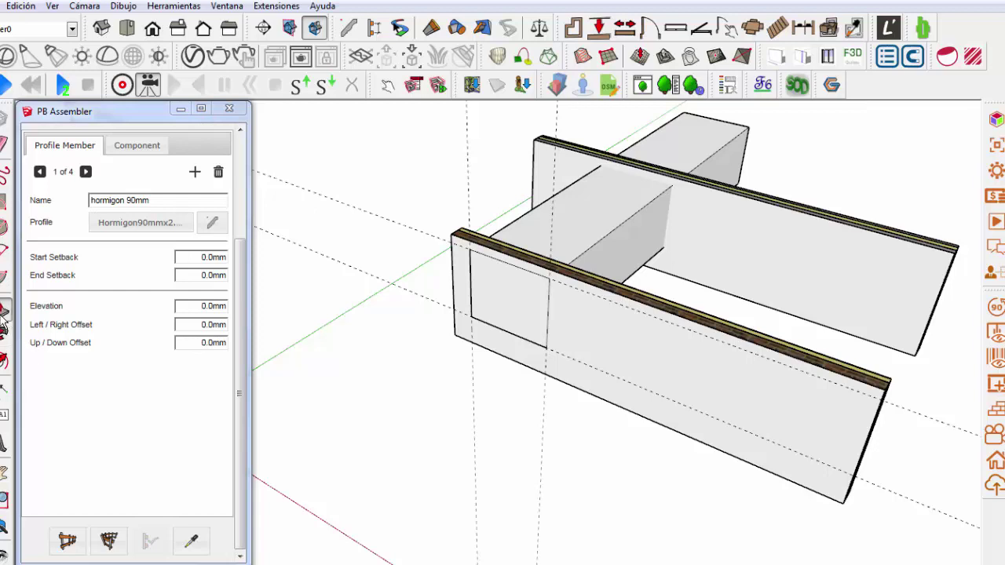
Pull the window rectangle out into a protruding box and check its selection
{"action": "left_click", "coordinate": [487, 324]}
{"action": "left_click", "coordinate": [453, 337]}
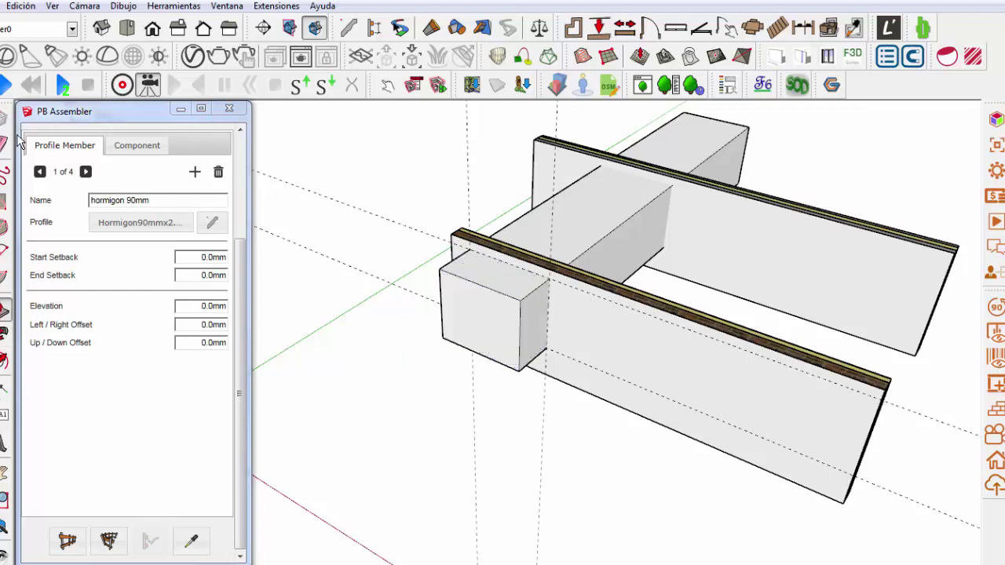
{"action": "scroll", "coordinate": [495, 314], "scroll_direction": "up", "scroll_amount": 2}
{"action": "scroll", "coordinate": [497, 313], "scroll_direction": "up", "scroll_amount": 2}
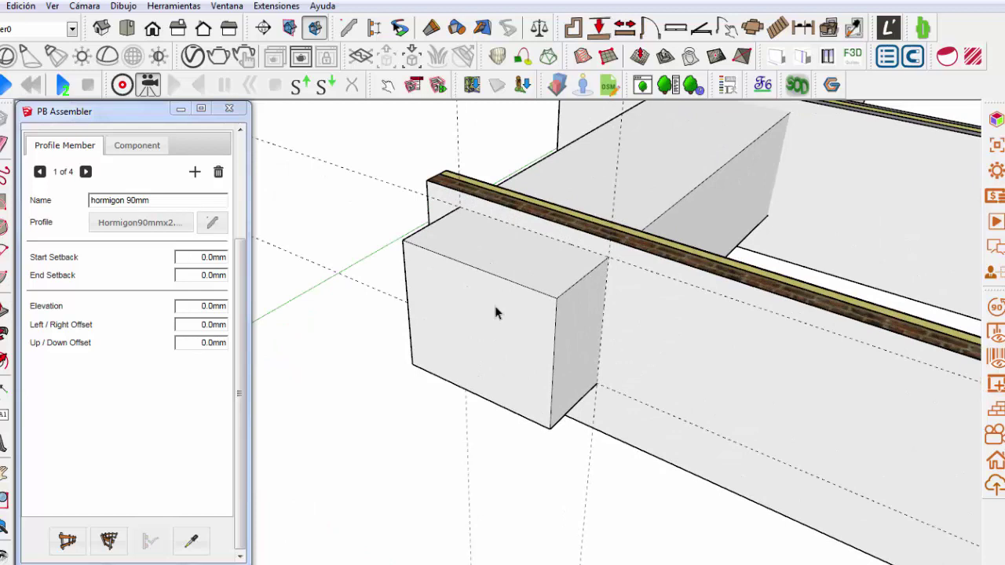
{"action": "triple_click", "coordinate": [496, 313]}
{"action": "left_click", "coordinate": [318, 451]}
Move the box's end face to stretch it through both walls, then select the box
{"action": "key", "text": "m"}
{"action": "mouse_move", "coordinate": [460, 382]}
{"action": "left_mouse_down"}
{"action": "mouse_move", "coordinate": [350, 414]}
{"action": "mouse_move", "coordinate": [359, 399]}
{"action": "left_mouse_up"}
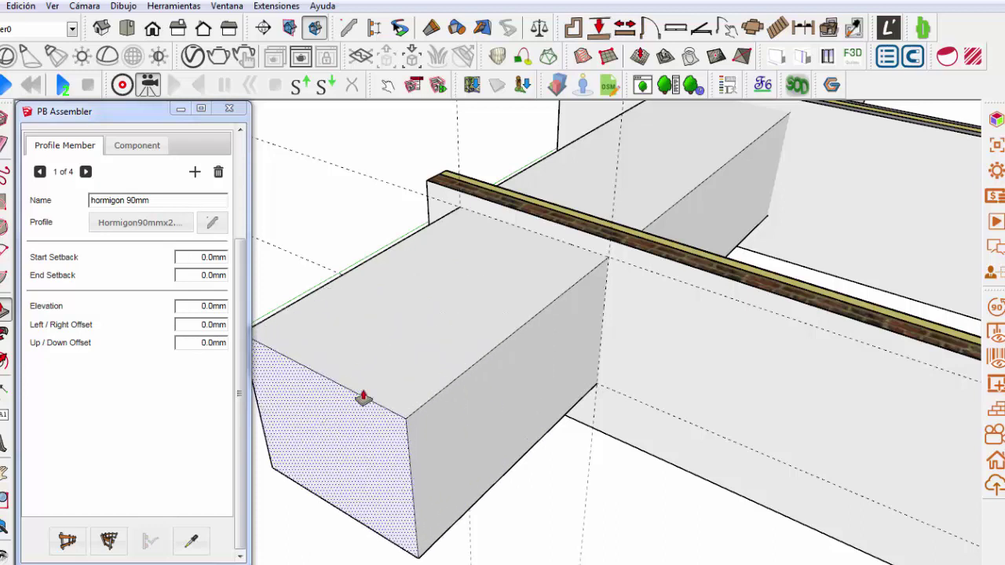
{"action": "middle_click_drag", "start_coordinate": [359, 399], "coordinate": [369, 322]}
{"action": "key", "text": "space"}
{"action": "scroll", "coordinate": [292, 285], "scroll_direction": "up", "scroll_amount": 2}
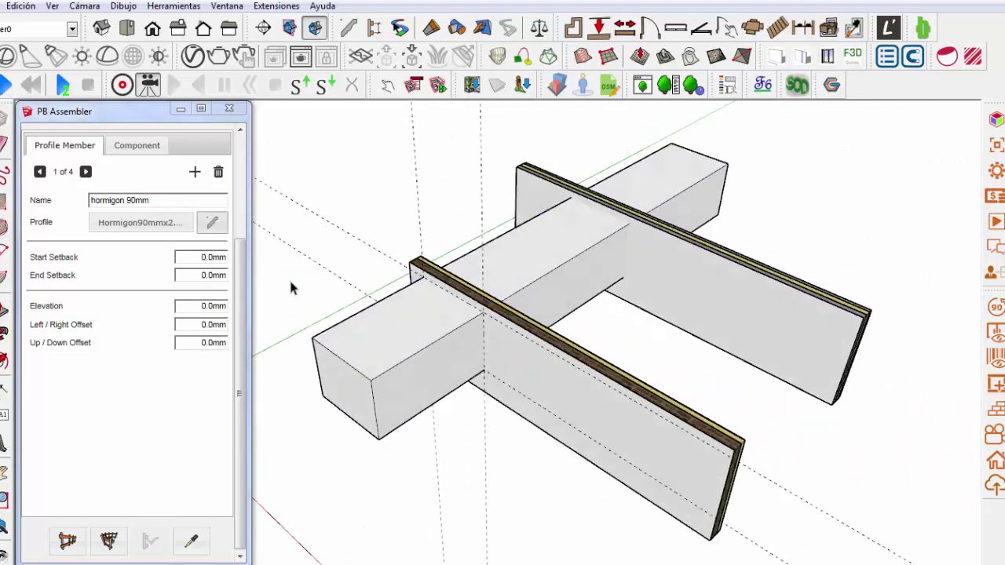
{"action": "scroll", "coordinate": [376, 375], "scroll_direction": "up", "scroll_amount": 2}
{"action": "triple_click", "coordinate": [376, 373]}
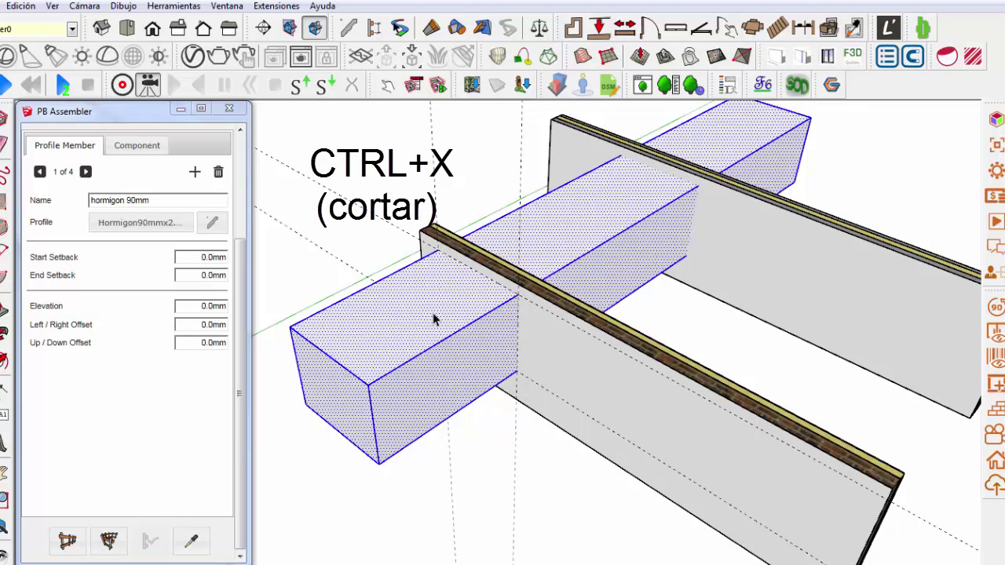
Cut the box out of the model with Ctrl+X
{"action": "key", "text": "ctrl+x"}
{"action": "scroll", "coordinate": [476, 317], "scroll_direction": "up", "scroll_amount": 2}
{"action": "scroll", "coordinate": [478, 312], "scroll_direction": "up", "scroll_amount": 1}
{"action": "scroll", "coordinate": [479, 312], "scroll_direction": "up", "scroll_amount": 1}
Select the front wall and orbit until it sits diagonally in view
{"action": "left_click", "coordinate": [521, 309]}
{"action": "mouse_move", "coordinate": [497, 294]}
{"action": "middle_mouse_down"}
{"action": "mouse_move", "coordinate": [385, 293]}
{"action": "mouse_move", "coordinate": [484, 312]}
{"action": "mouse_move", "coordinate": [422, 301]}
{"action": "middle_mouse_up"}
{"action": "scroll", "coordinate": [385, 297], "scroll_direction": "down", "scroll_amount": 2}
{"action": "middle_click_drag", "start_coordinate": [349, 317], "coordinate": [359, 307]}
{"action": "scroll", "coordinate": [359, 307], "scroll_direction": "up", "scroll_amount": 2}
{"action": "middle_click_drag", "start_coordinate": [444, 297], "coordinate": [426, 303]}
{"action": "scroll", "coordinate": [393, 275], "scroll_direction": "up", "scroll_amount": 2}
{"action": "scroll", "coordinate": [384, 259], "scroll_direction": "up", "scroll_amount": 1}
{"action": "scroll", "coordinate": [383, 271], "scroll_direction": "down", "scroll_amount": 3}
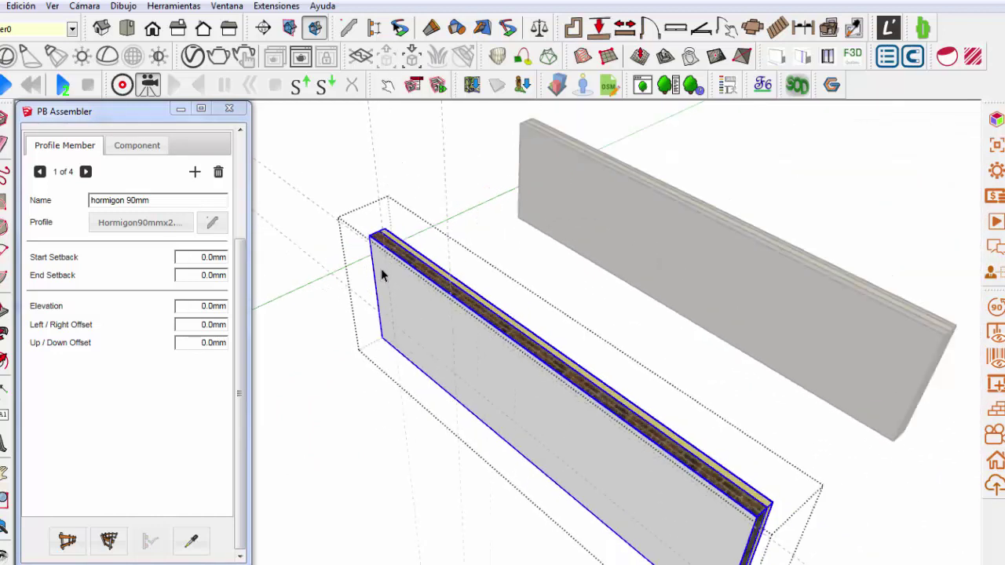
{"action": "scroll", "coordinate": [382, 274], "scroll_direction": "down", "scroll_amount": 3}
{"action": "middle_click_drag", "start_coordinate": [357, 189], "coordinate": [409, 230]}
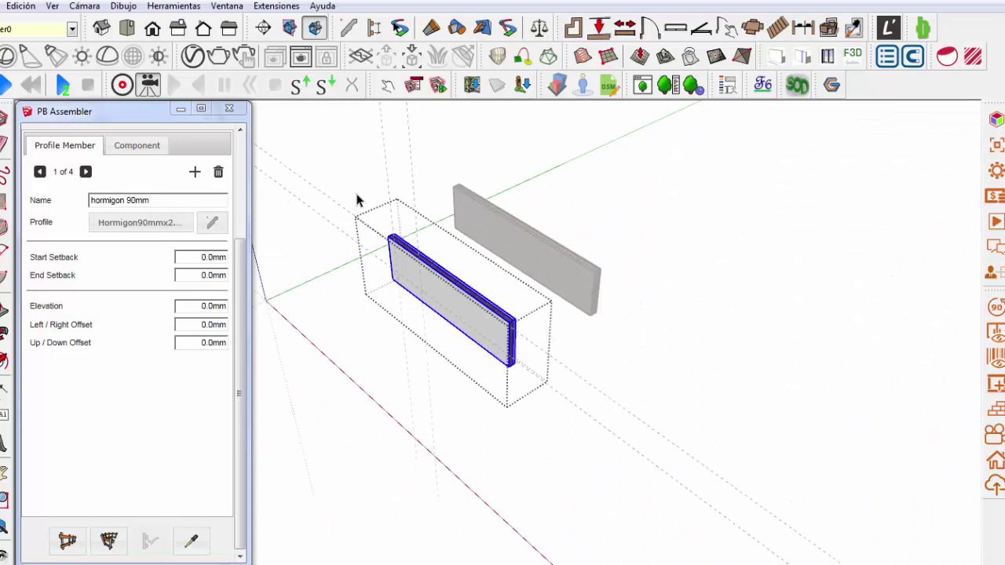
{"action": "scroll", "coordinate": [373, 254], "scroll_direction": "up", "scroll_amount": 2}
{"action": "scroll", "coordinate": [416, 271], "scroll_direction": "up", "scroll_amount": 2}
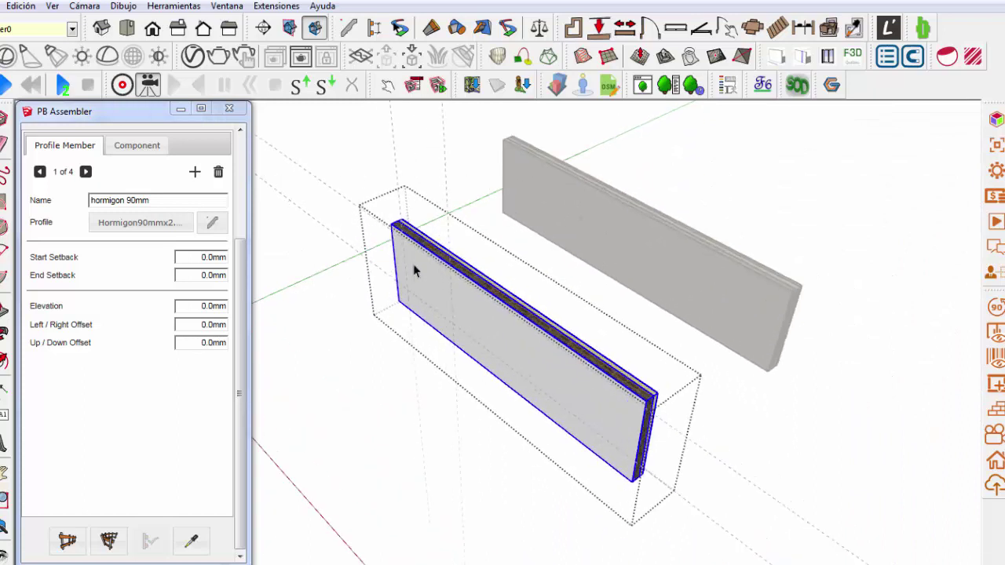
{"action": "scroll", "coordinate": [415, 280], "scroll_direction": "up", "scroll_amount": 1}
{"action": "scroll", "coordinate": [417, 281], "scroll_direction": "down", "scroll_amount": 1}
{"action": "scroll", "coordinate": [417, 278], "scroll_direction": "down", "scroll_amount": 1}
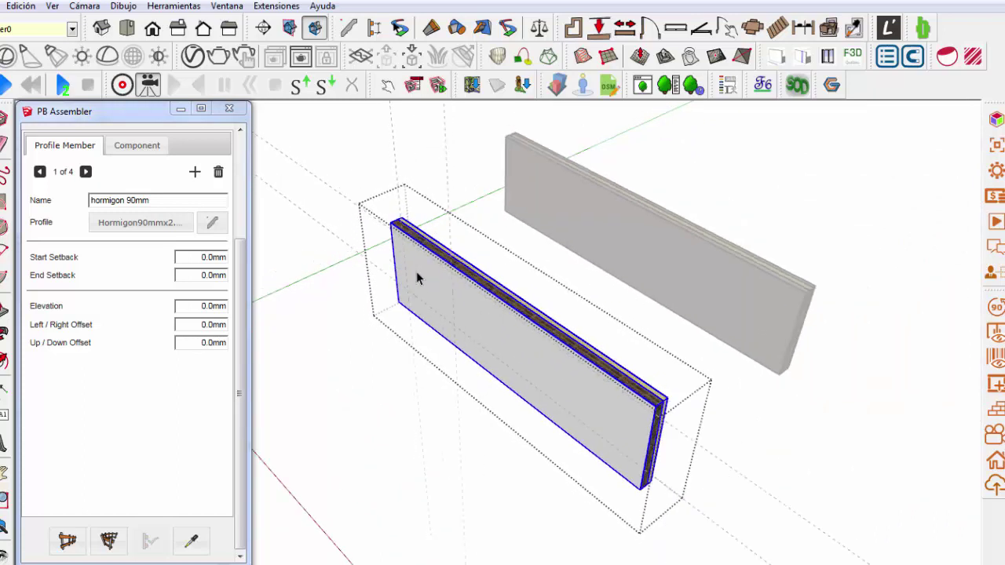
Explode the front wall into loose, editable geometry
{"action": "right_click", "coordinate": [417, 278]}
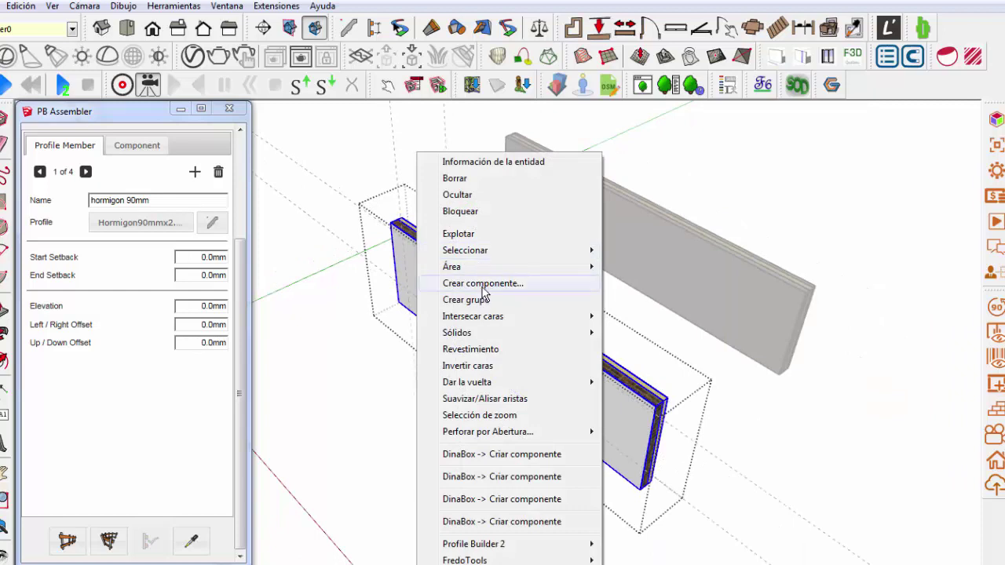
{"action": "left_click", "coordinate": [487, 234]}
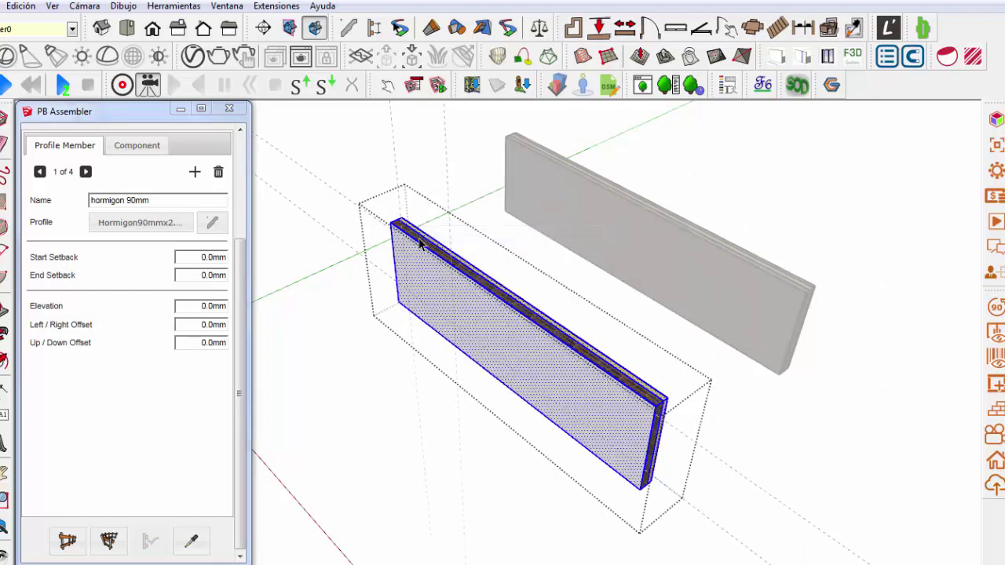
{"action": "scroll", "coordinate": [420, 244], "scroll_direction": "up", "scroll_amount": 1}
{"action": "scroll", "coordinate": [416, 236], "scroll_direction": "up", "scroll_amount": 1}
{"action": "scroll", "coordinate": [422, 228], "scroll_direction": "up", "scroll_amount": 1}
{"action": "scroll", "coordinate": [516, 322], "scroll_direction": "down", "scroll_amount": 1}
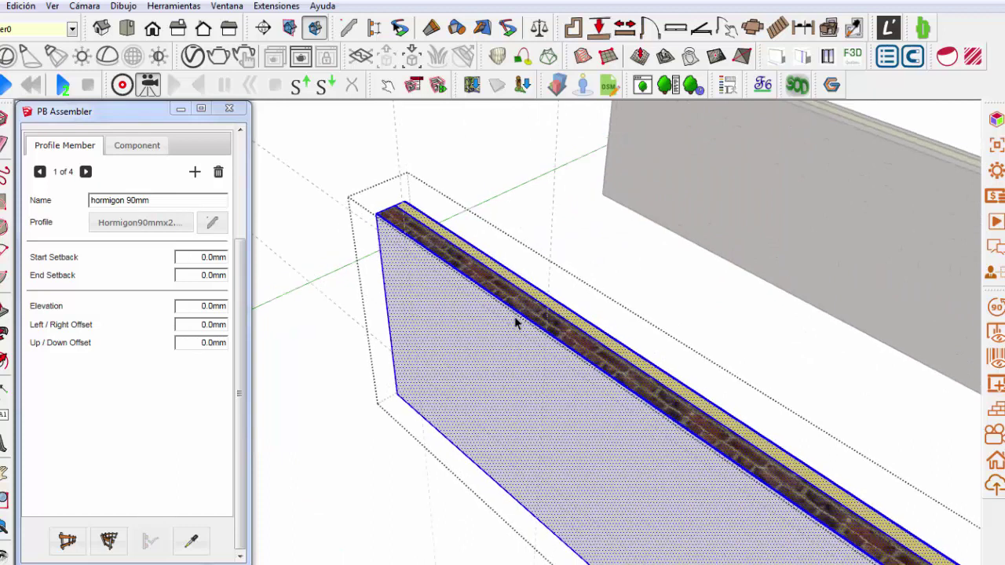
{"action": "scroll", "coordinate": [503, 298], "scroll_direction": "up", "scroll_amount": 2}
{"action": "scroll", "coordinate": [381, 244], "scroll_direction": "down", "scroll_amount": 1}
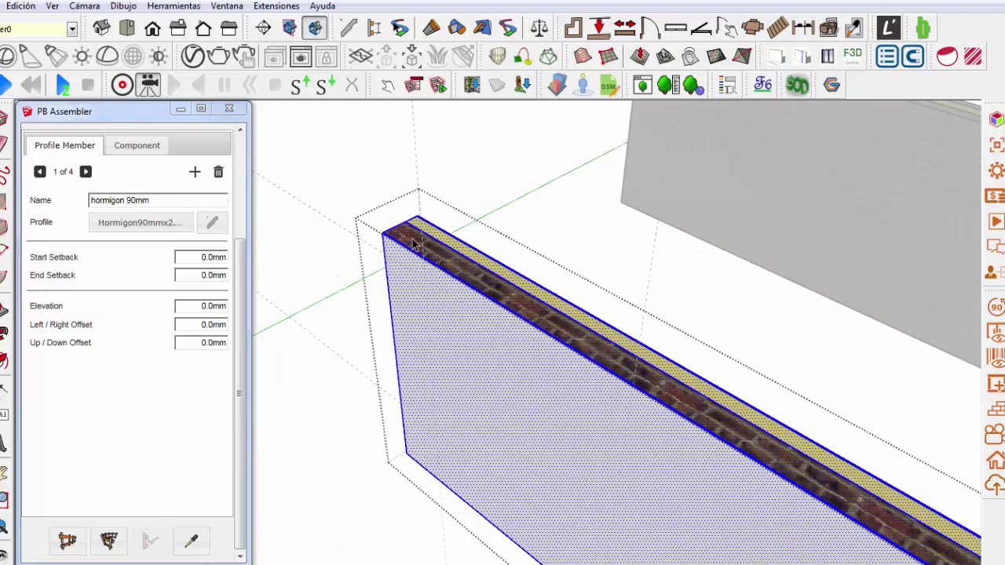
{"action": "scroll", "coordinate": [424, 244], "scroll_direction": "down", "scroll_amount": 1}
{"action": "scroll", "coordinate": [444, 238], "scroll_direction": "up", "scroll_amount": 2}
{"action": "scroll", "coordinate": [445, 244], "scroll_direction": "up", "scroll_amount": 1}
{"action": "scroll", "coordinate": [445, 247], "scroll_direction": "down", "scroll_amount": 1}
{"action": "scroll", "coordinate": [446, 252], "scroll_direction": "down", "scroll_amount": 1}
{"action": "scroll", "coordinate": [446, 251], "scroll_direction": "down", "scroll_amount": 1}
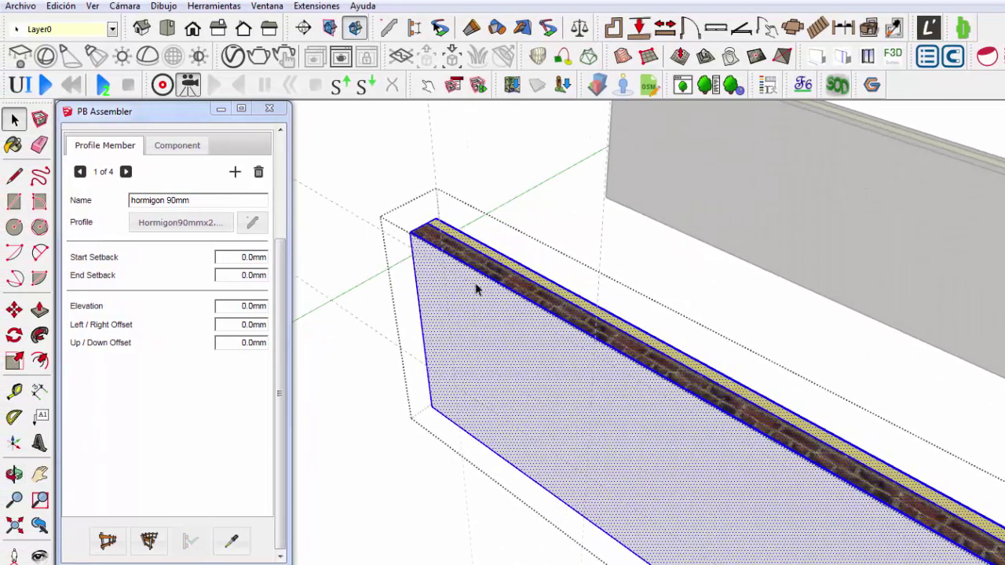
Paste the cut box back in its original place over the front wall with Pegar en su sitio
{"action": "middle_click_drag", "start_coordinate": [519, 277], "coordinate": [343, 251]}
{"action": "left_click", "coordinate": [59, 6]}
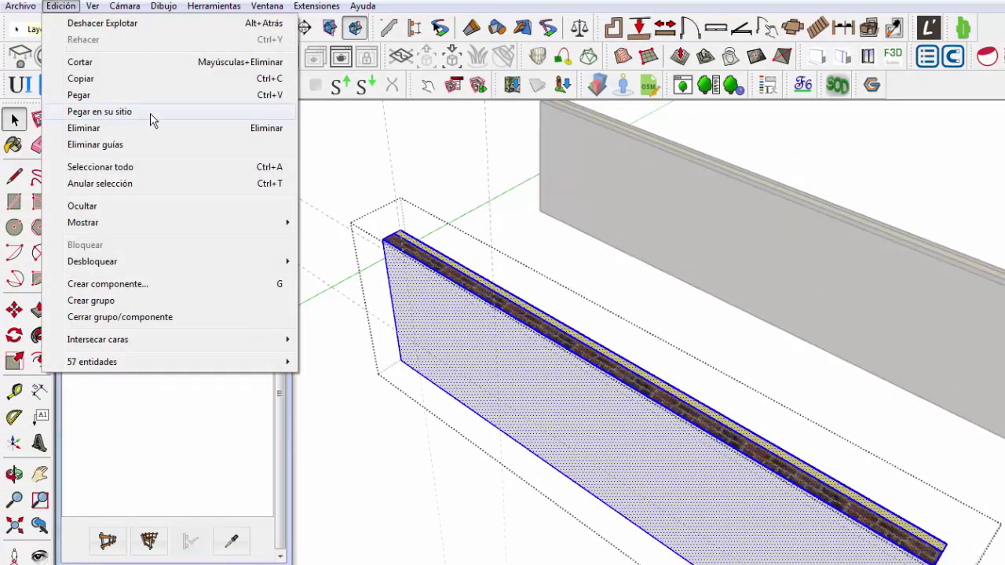
{"action": "left_click", "coordinate": [150, 113]}
{"action": "mouse_move", "coordinate": [503, 282]}
{"action": "middle_mouse_down"}
{"action": "mouse_move", "coordinate": [512, 289]}
{"action": "mouse_move", "coordinate": [481, 322]}
{"action": "middle_mouse_up"}
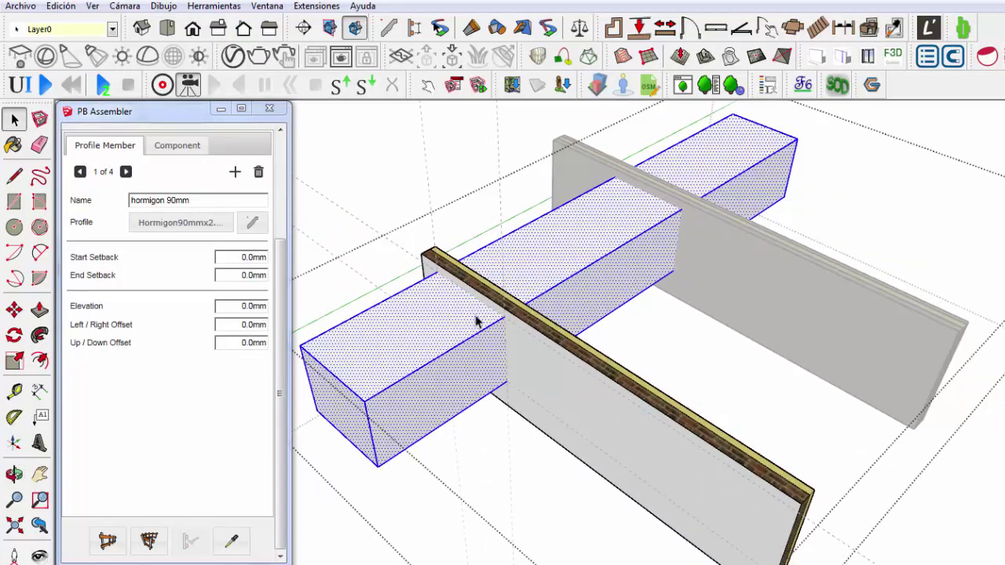
{"action": "scroll", "coordinate": [477, 322], "scroll_direction": "down", "scroll_amount": 3}
{"action": "scroll", "coordinate": [477, 322], "scroll_direction": "down", "scroll_amount": 2}
{"action": "scroll", "coordinate": [477, 322], "scroll_direction": "down", "scroll_amount": 2}
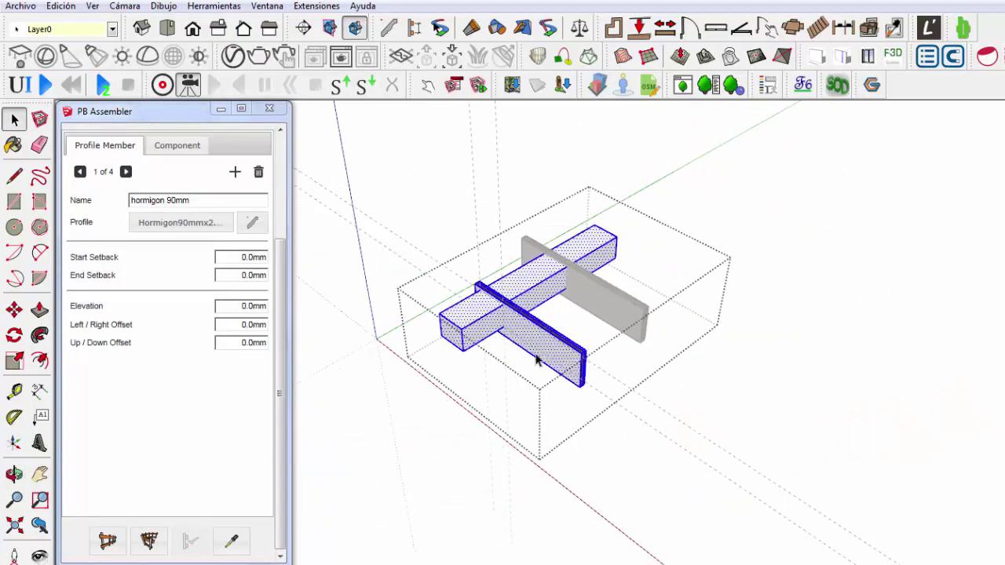
{"action": "scroll", "coordinate": [503, 346], "scroll_direction": "up", "scroll_amount": 3}
{"action": "scroll", "coordinate": [495, 314], "scroll_direction": "up", "scroll_amount": 1}
{"action": "scroll", "coordinate": [467, 282], "scroll_direction": "down", "scroll_amount": 2}
Intersect the box faces with the wall and delete the leftover beam pieces
{"action": "right_click", "coordinate": [457, 273]}
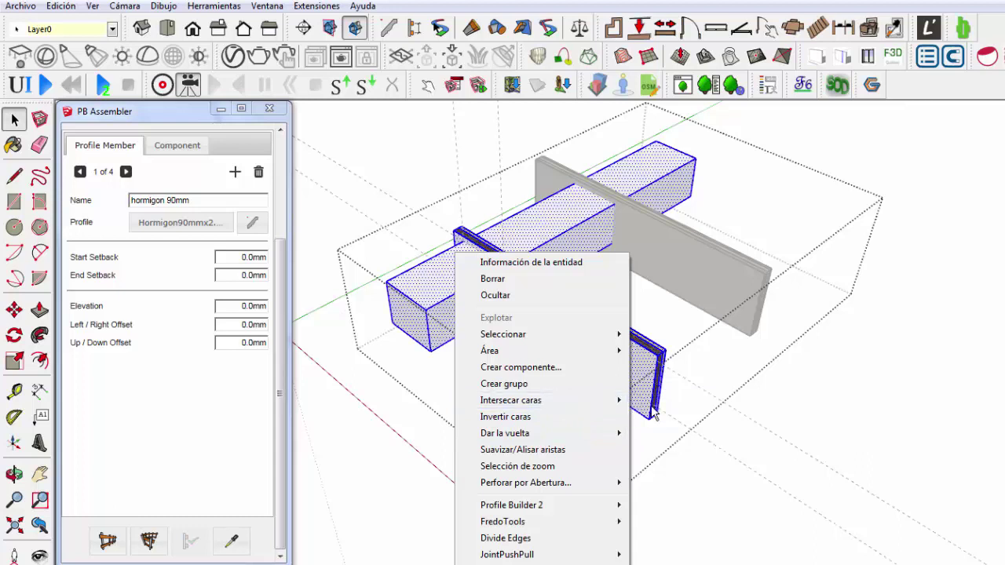
{"action": "left_click", "coordinate": [695, 437]}
{"action": "mouse_move", "coordinate": [605, 352]}
{"action": "middle_mouse_down"}
{"action": "mouse_move", "coordinate": [521, 422]}
{"action": "mouse_move", "coordinate": [420, 285]}
{"action": "middle_mouse_up"}
{"action": "left_click_drag", "start_coordinate": [464, 177], "coordinate": [375, 379]}
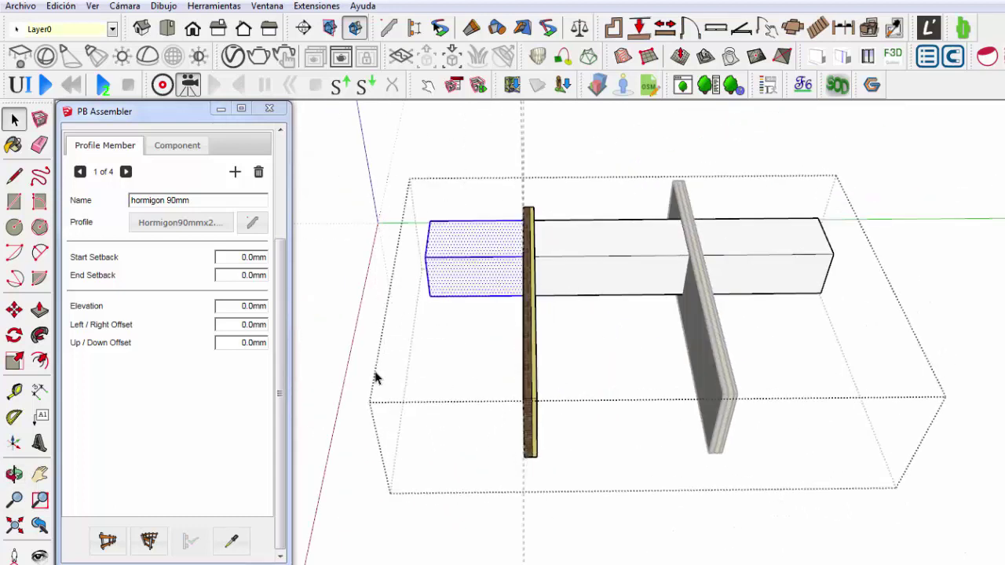
{"action": "key", "text": "Delete"}
{"action": "left_click", "coordinate": [808, 275]}
{"action": "key", "text": "Delete"}
Push/Pull the window rectangle through the front wall to cut the opening
{"action": "mouse_move", "coordinate": [539, 306]}
{"action": "middle_mouse_down"}
{"action": "mouse_move", "coordinate": [539, 254]}
{"action": "mouse_move", "coordinate": [437, 301]}
{"action": "middle_mouse_up"}
{"action": "key", "text": "p"}
{"action": "scroll", "coordinate": [438, 310], "scroll_direction": "up", "scroll_amount": 2}
{"action": "left_click", "coordinate": [437, 319]}
{"action": "left_click", "coordinate": [437, 319]}
{"action": "scroll", "coordinate": [432, 323], "scroll_direction": "up", "scroll_amount": 2}
{"action": "mouse_move", "coordinate": [421, 321]}
{"action": "middle_mouse_down"}
{"action": "mouse_move", "coordinate": [440, 352]}
{"action": "mouse_move", "coordinate": [376, 305]}
{"action": "middle_mouse_up"}
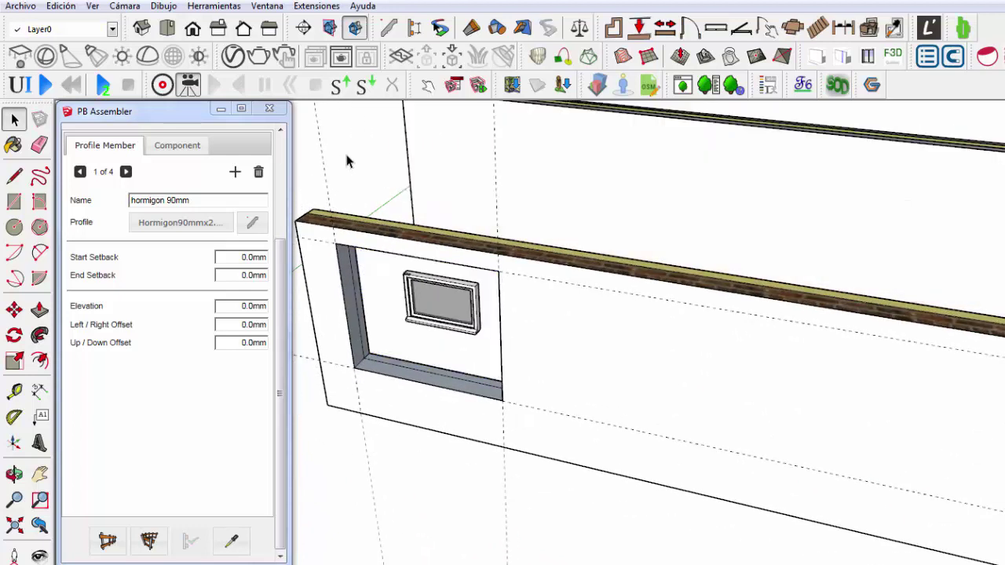
{"action": "key", "text": "ctrl+z"}
{"action": "mouse_move", "coordinate": [607, 339]}
{"action": "middle_mouse_down"}
{"action": "mouse_move", "coordinate": [502, 307]}
{"action": "mouse_move", "coordinate": [910, 272]}
{"action": "mouse_move", "coordinate": [651, 299]}
{"action": "middle_mouse_up"}
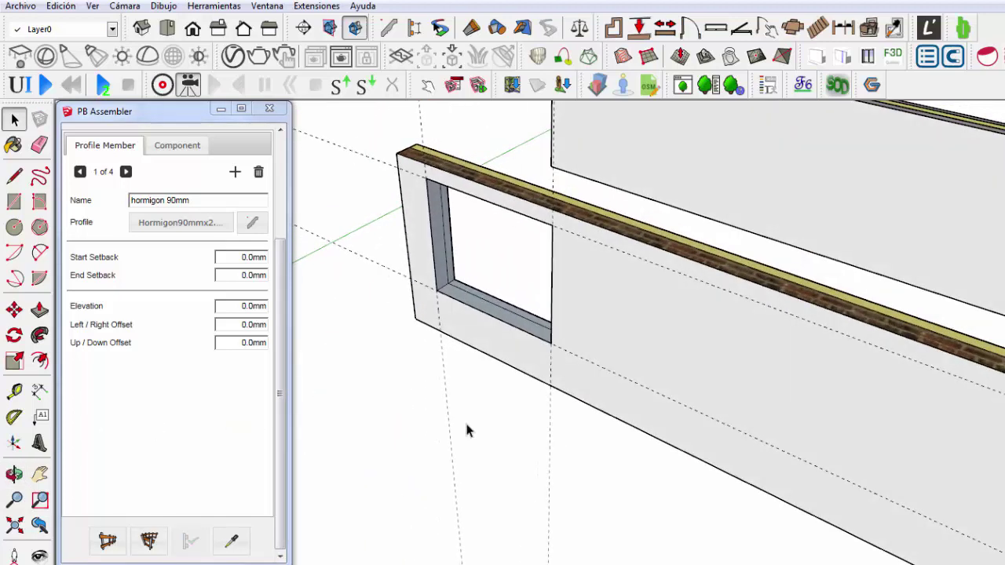
{"action": "scroll", "coordinate": [447, 314], "scroll_direction": "down", "scroll_amount": 3}
{"action": "scroll", "coordinate": [448, 315], "scroll_direction": "up", "scroll_amount": 2}
{"action": "scroll", "coordinate": [453, 323], "scroll_direction": "up", "scroll_amount": 2}
{"action": "scroll", "coordinate": [456, 334], "scroll_direction": "up", "scroll_amount": 2}
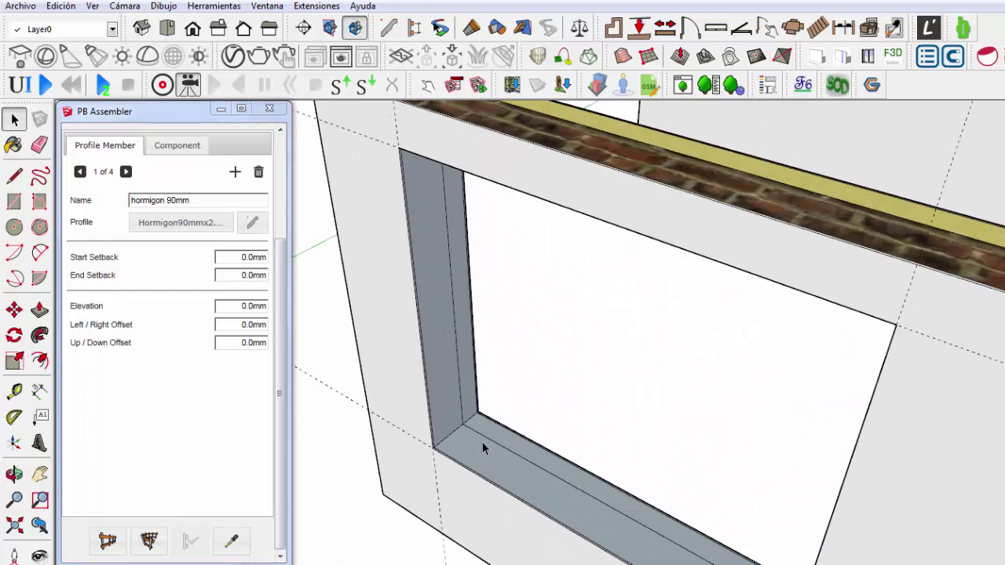
{"action": "scroll", "coordinate": [482, 441], "scroll_direction": "up", "scroll_amount": 2}
{"action": "scroll", "coordinate": [413, 442], "scroll_direction": "down", "scroll_amount": 1}
{"action": "scroll", "coordinate": [415, 353], "scroll_direction": "down", "scroll_amount": 1}
{"action": "scroll", "coordinate": [414, 352], "scroll_direction": "down", "scroll_amount": 3}
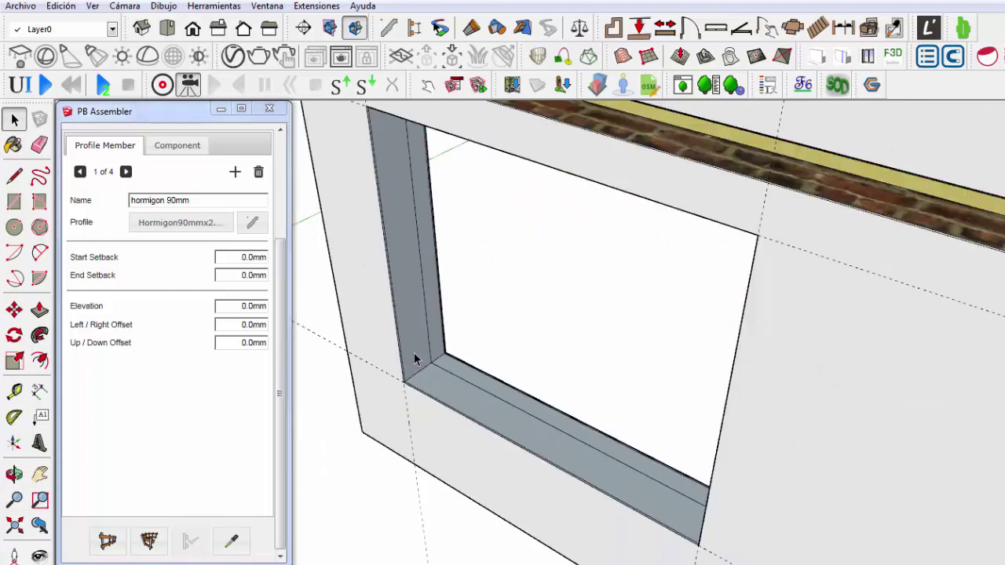
{"action": "scroll", "coordinate": [418, 354], "scroll_direction": "down", "scroll_amount": 2}
{"action": "mouse_move", "coordinate": [417, 355]}
{"action": "middle_mouse_down"}
{"action": "mouse_move", "coordinate": [531, 370]}
{"action": "mouse_move", "coordinate": [415, 362]}
{"action": "middle_mouse_up"}
{"action": "left_click", "coordinate": [413, 331]}
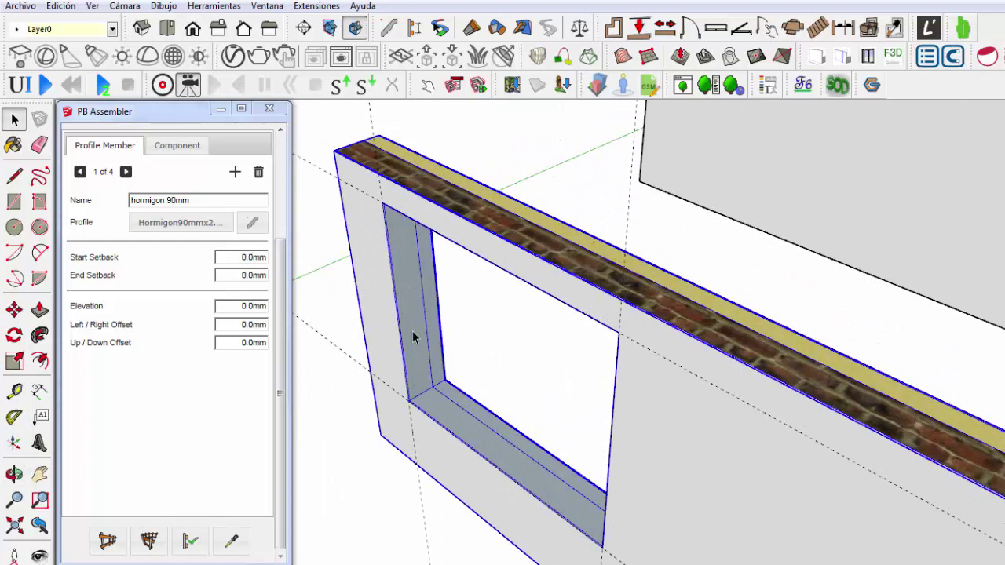
{"action": "double_click", "coordinate": [412, 331]}
{"action": "left_click", "coordinate": [412, 325]}
{"action": "mouse_move", "coordinate": [403, 355]}
{"action": "middle_mouse_down"}
{"action": "mouse_move", "coordinate": [417, 221]}
{"action": "mouse_move", "coordinate": [464, 169]}
{"action": "mouse_move", "coordinate": [384, 262]}
{"action": "middle_mouse_up"}
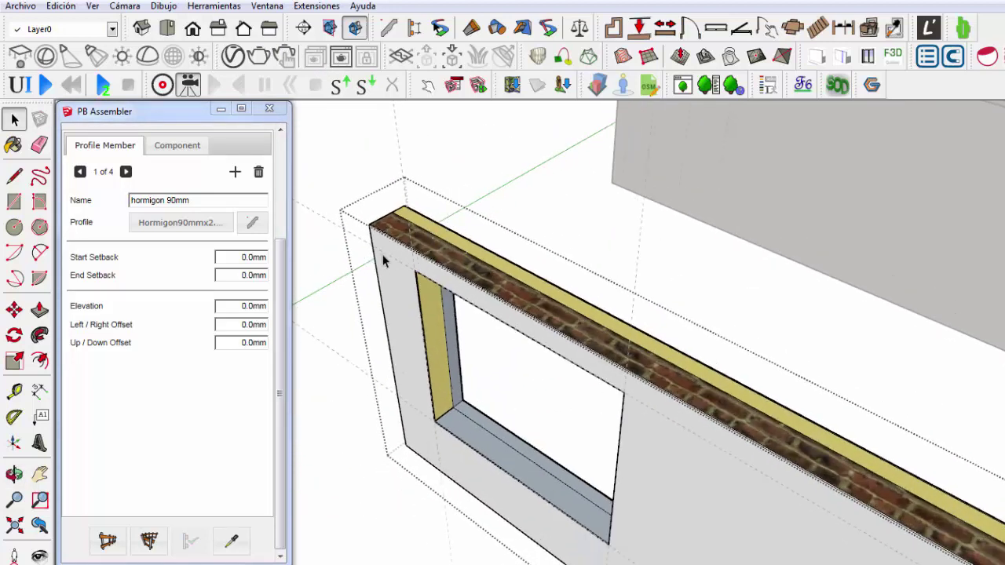
{"action": "scroll", "coordinate": [488, 284], "scroll_direction": "down", "scroll_amount": 3}
{"action": "scroll", "coordinate": [482, 294], "scroll_direction": "down", "scroll_amount": 3}
{"action": "scroll", "coordinate": [480, 306], "scroll_direction": "down", "scroll_amount": 2}
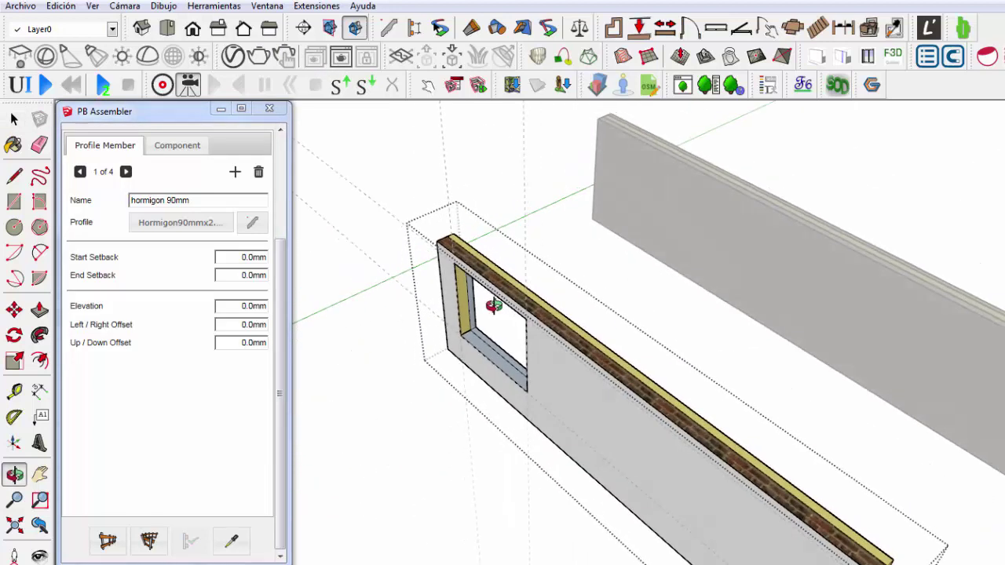
{"action": "scroll", "coordinate": [440, 259], "scroll_direction": "down", "scroll_amount": 2}
{"action": "scroll", "coordinate": [469, 247], "scroll_direction": "up", "scroll_amount": 2}
{"action": "scroll", "coordinate": [448, 259], "scroll_direction": "up", "scroll_amount": 2}
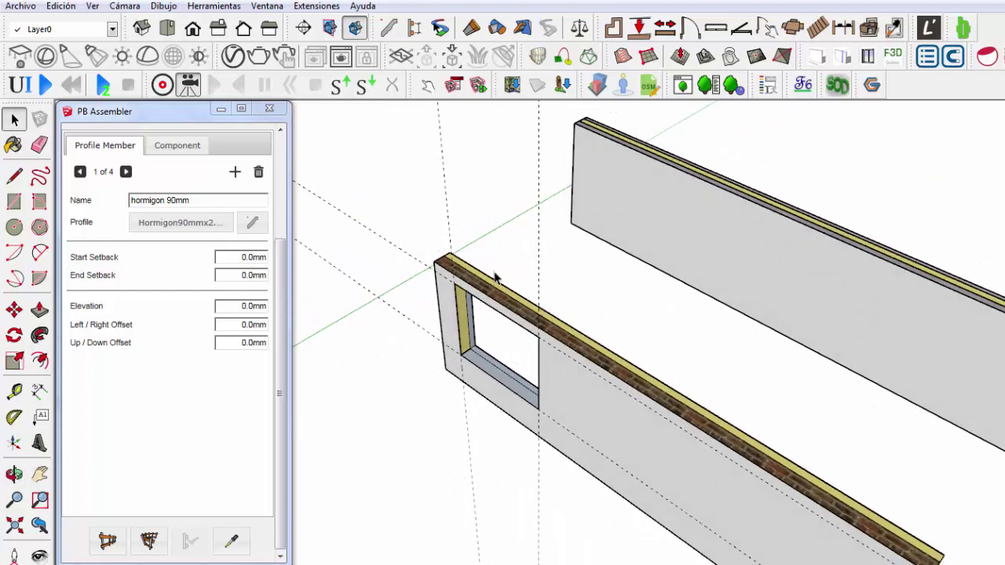
{"action": "scroll", "coordinate": [438, 269], "scroll_direction": "up", "scroll_amount": 2}
{"action": "scroll", "coordinate": [439, 268], "scroll_direction": "up", "scroll_amount": 1}
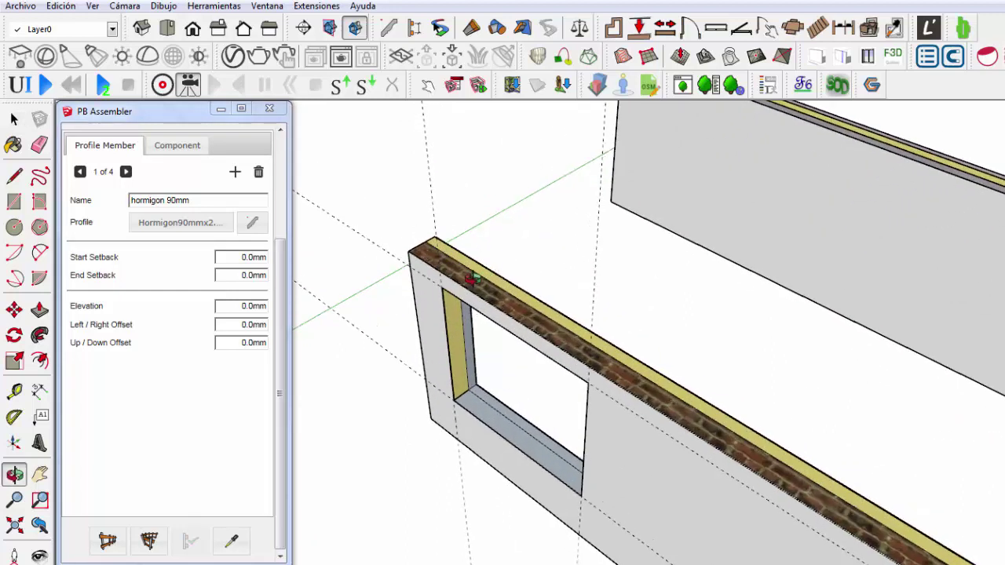
{"action": "scroll", "coordinate": [464, 275], "scroll_direction": "down", "scroll_amount": 1}
{"action": "scroll", "coordinate": [469, 271], "scroll_direction": "down", "scroll_amount": 2}
{"action": "scroll", "coordinate": [487, 250], "scroll_direction": "down", "scroll_amount": 2}
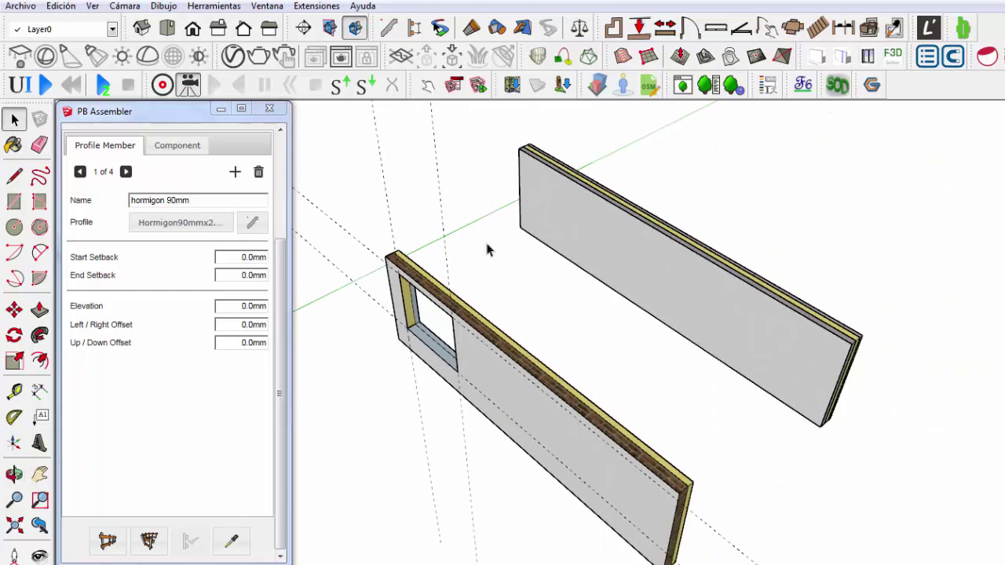
Select the second wall and enter its group to edit the layers
{"action": "left_click", "coordinate": [601, 227]}
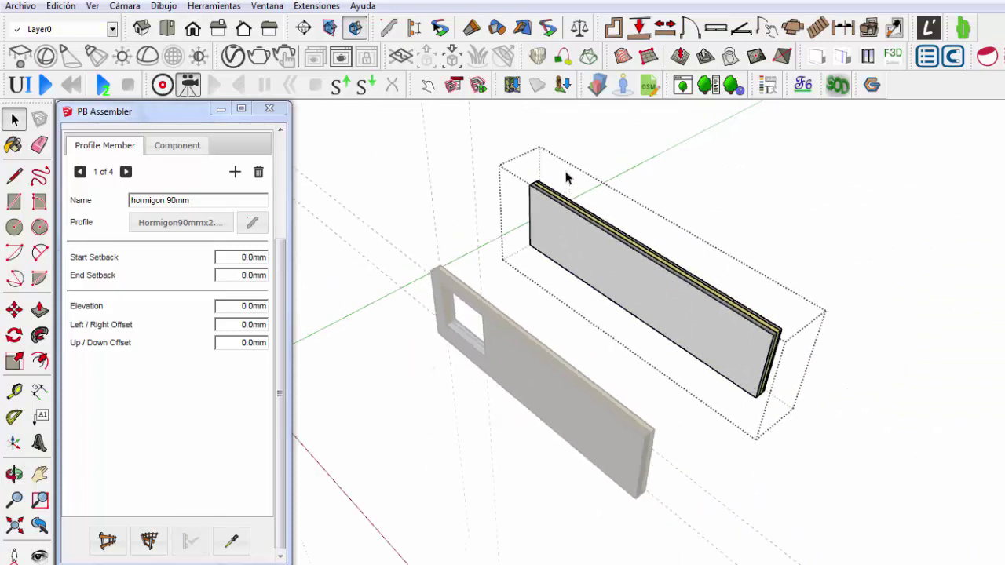
{"action": "scroll", "coordinate": [566, 188], "scroll_direction": "up", "scroll_amount": 2}
{"action": "scroll", "coordinate": [550, 235], "scroll_direction": "up", "scroll_amount": 2}
{"action": "scroll", "coordinate": [539, 271], "scroll_direction": "up", "scroll_amount": 1}
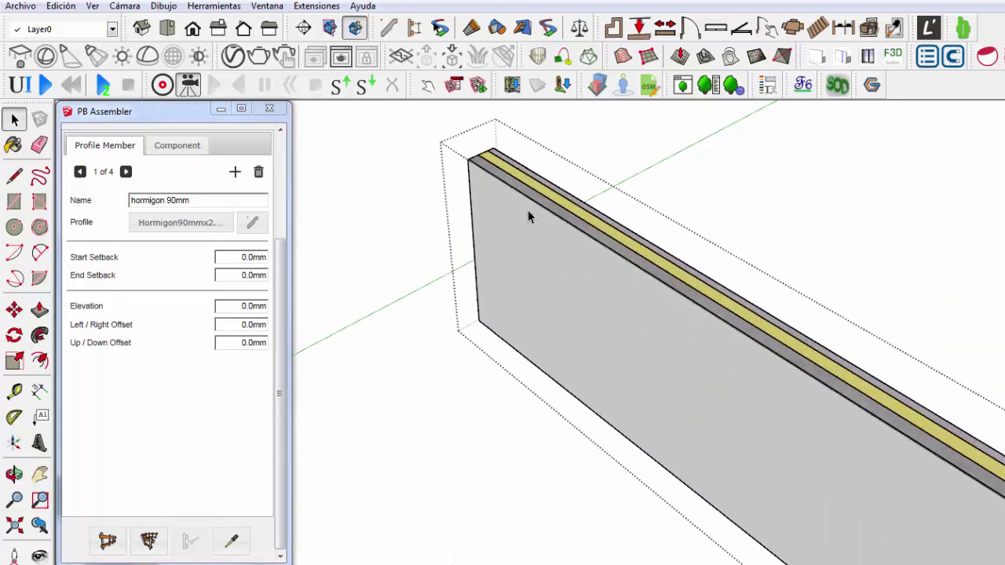
{"action": "double_click", "coordinate": [536, 267]}
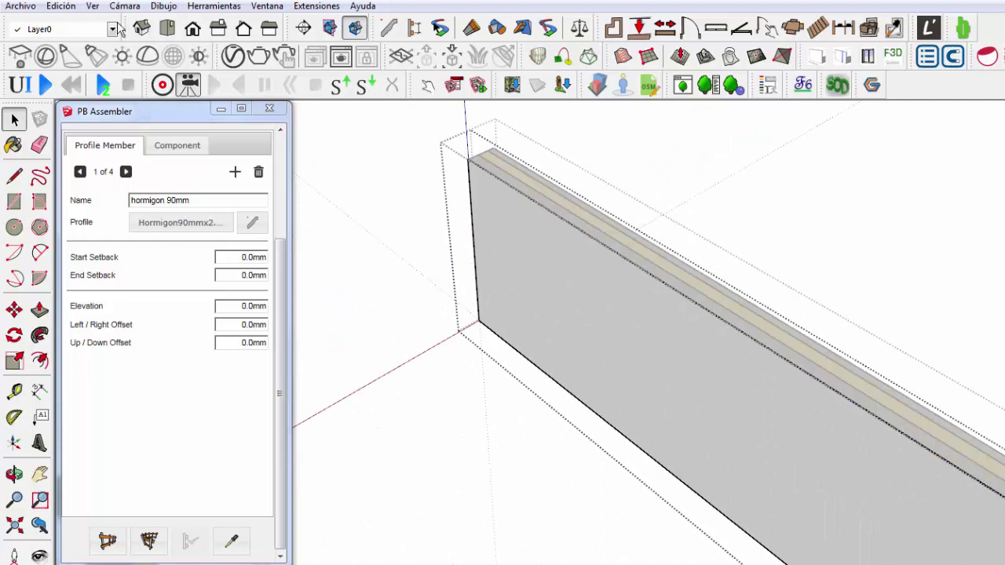
Paste the cutting box back in its original place inside the second wall
{"action": "left_click", "coordinate": [61, 5]}
{"action": "left_click", "coordinate": [90, 110]}
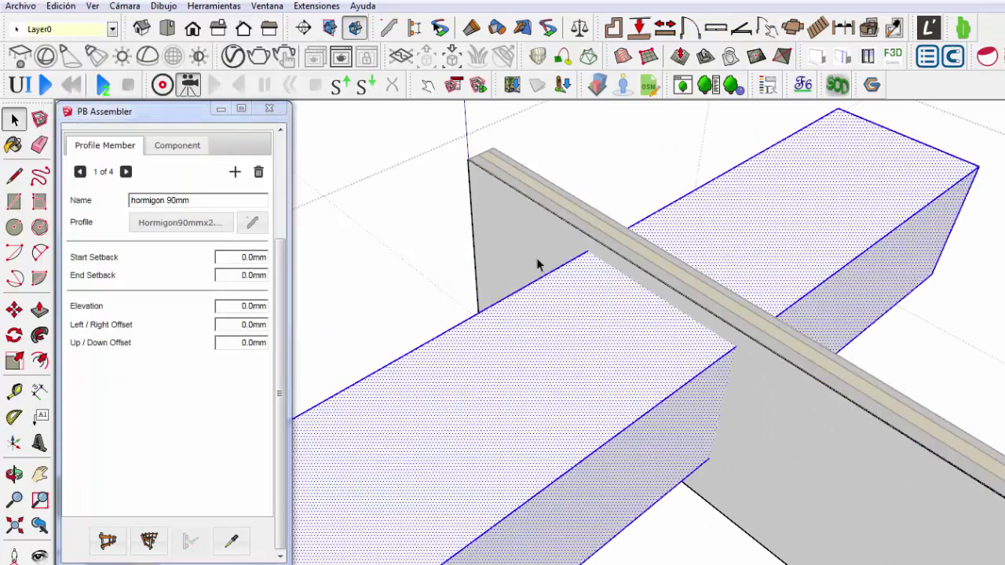
{"action": "scroll", "coordinate": [579, 274], "scroll_direction": "down", "scroll_amount": 2}
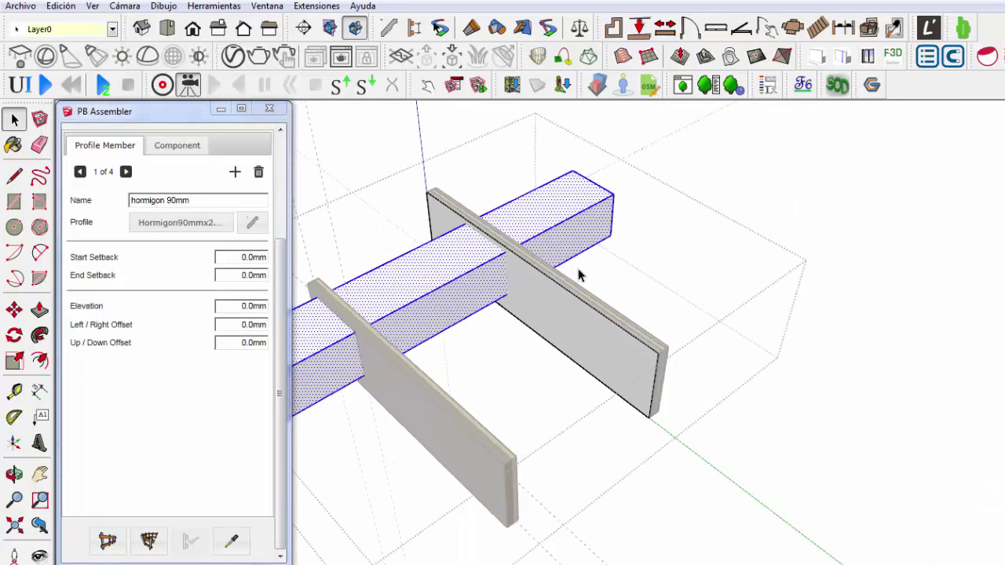
{"action": "scroll", "coordinate": [746, 146], "scroll_direction": "down", "scroll_amount": 2}
{"action": "scroll", "coordinate": [529, 269], "scroll_direction": "up", "scroll_amount": 2}
Intersect the box with the wall faces and delete the leftover box pieces
{"action": "right_click", "coordinate": [502, 243]}
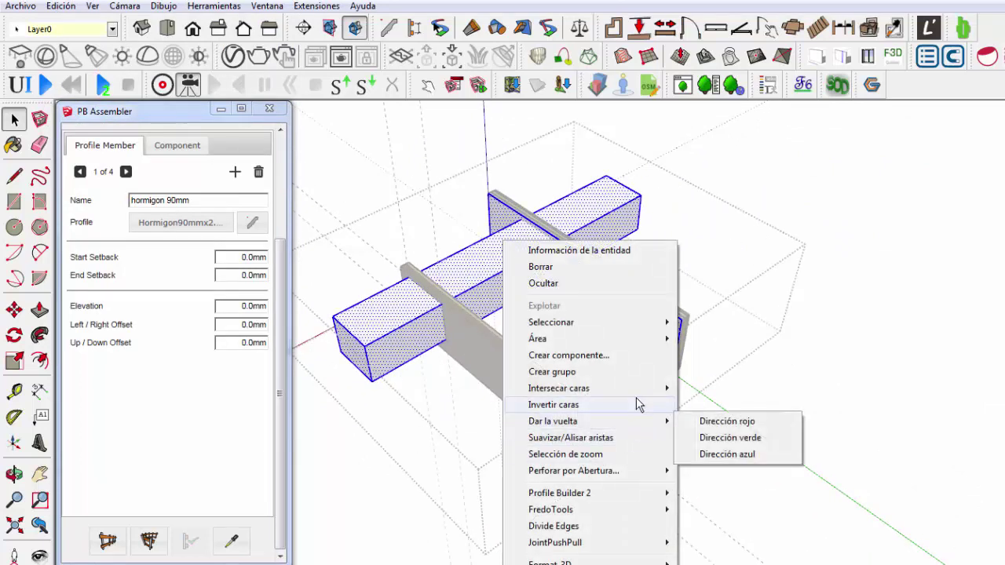
{"action": "mouse_move", "coordinate": [558, 388]}
{"action": "left_click", "coordinate": [715, 422]}
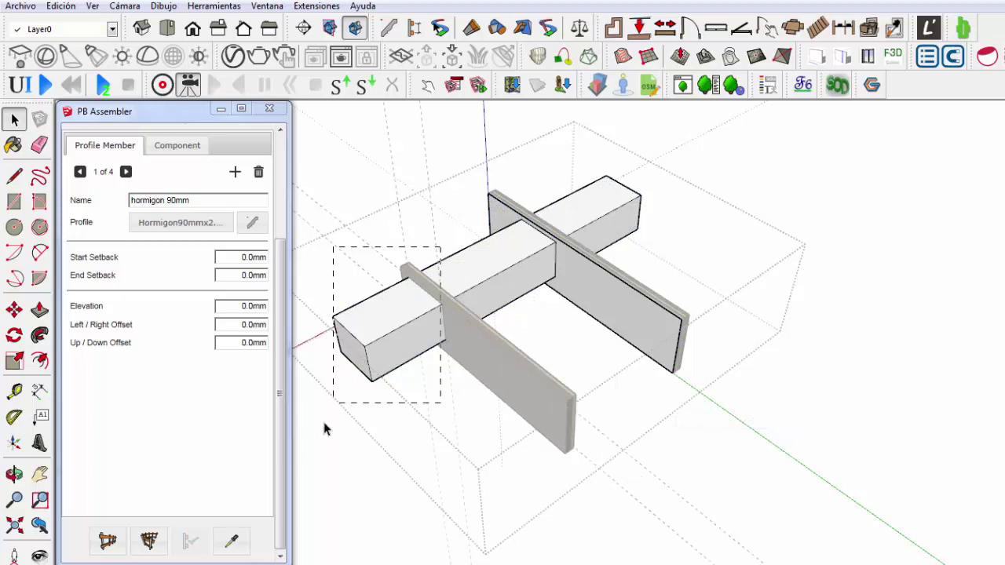
{"action": "left_click_drag", "start_coordinate": [324, 428], "coordinate": [325, 429]}
{"action": "middle_click_drag", "start_coordinate": [555, 287], "coordinate": [589, 261]}
{"action": "key", "text": "Delete"}
{"action": "left_click", "coordinate": [655, 259]}
{"action": "key", "text": "Delete"}
Select the imprinted window face on the wall and bring up Edición to paste again
{"action": "mouse_move", "coordinate": [655, 262]}
{"action": "middle_mouse_down"}
{"action": "mouse_move", "coordinate": [698, 164]}
{"action": "mouse_move", "coordinate": [552, 268]}
{"action": "middle_mouse_up"}
{"action": "scroll", "coordinate": [543, 267], "scroll_direction": "up", "scroll_amount": 3}
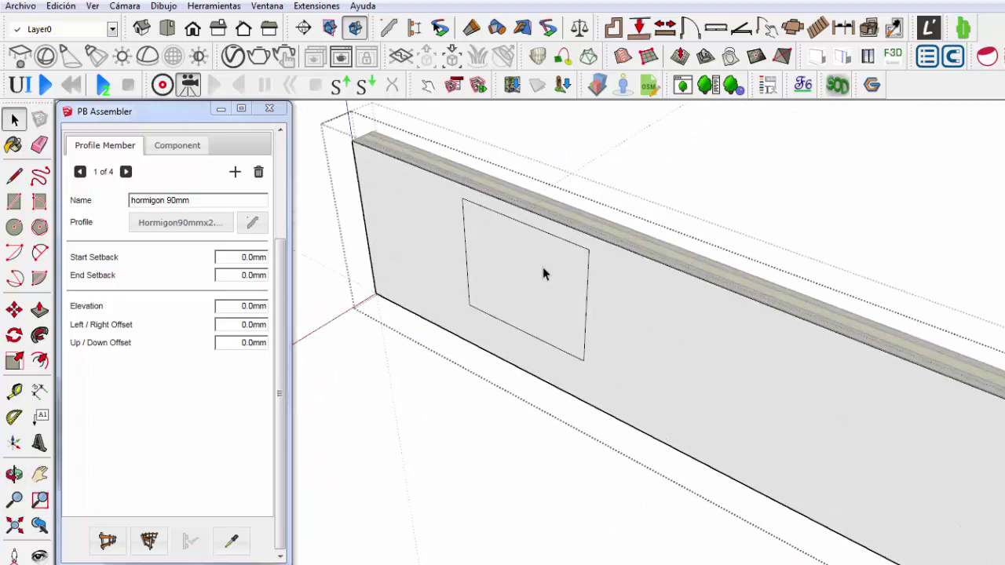
{"action": "left_click", "coordinate": [511, 294]}
{"action": "middle_click_drag", "start_coordinate": [470, 288], "coordinate": [502, 285]}
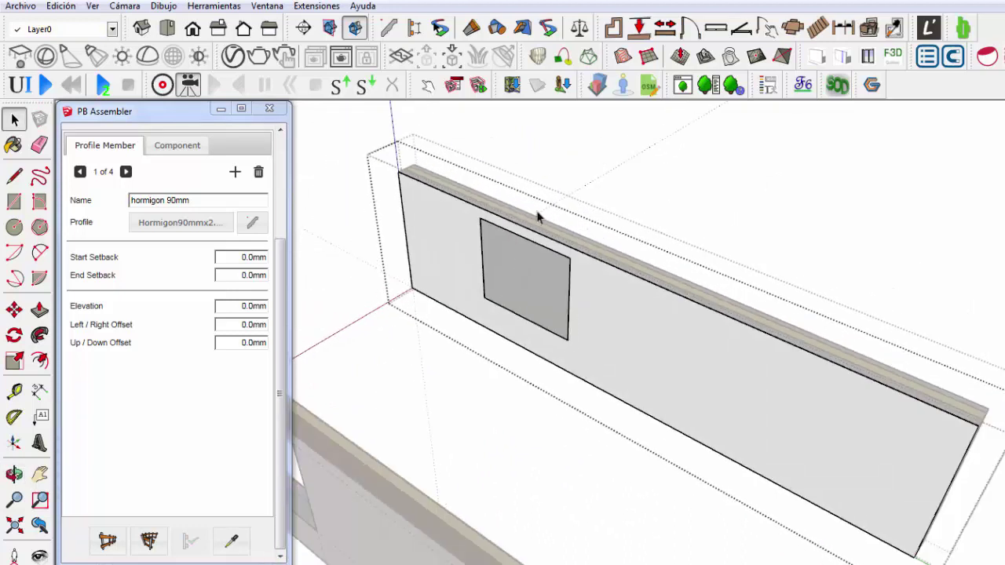
{"action": "left_click", "coordinate": [497, 315]}
{"action": "scroll", "coordinate": [497, 307], "scroll_direction": "down", "scroll_amount": 2}
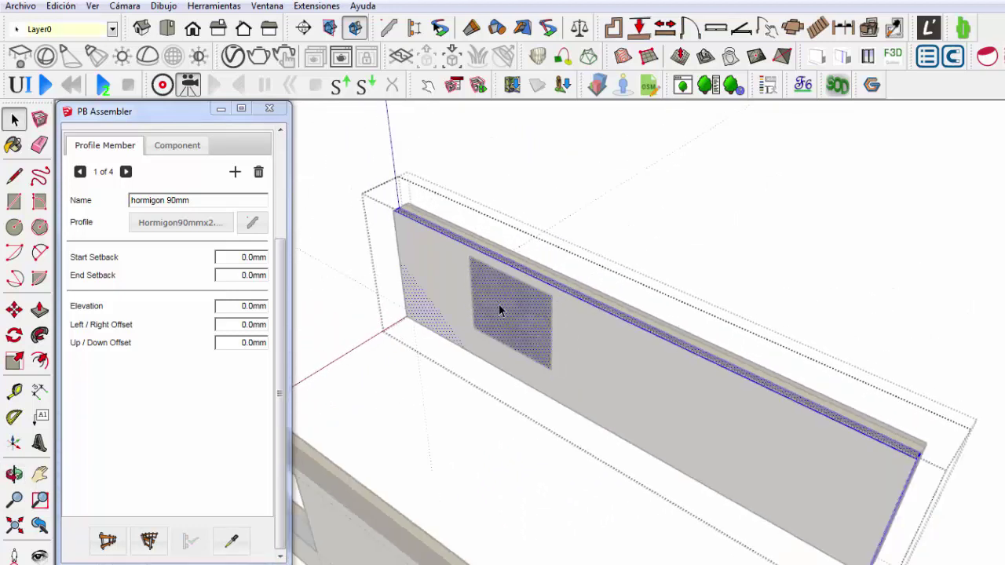
{"action": "scroll", "coordinate": [440, 220], "scroll_direction": "down", "scroll_amount": 2}
{"action": "scroll", "coordinate": [462, 249], "scroll_direction": "up", "scroll_amount": 3}
{"action": "scroll", "coordinate": [516, 318], "scroll_direction": "up", "scroll_amount": 2}
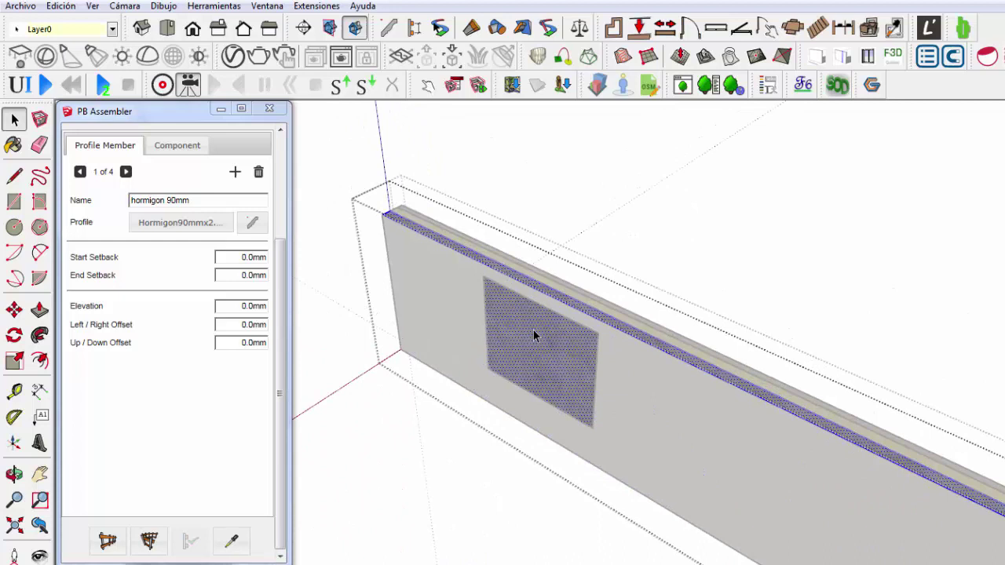
{"action": "scroll", "coordinate": [534, 332], "scroll_direction": "up", "scroll_amount": 1}
{"action": "left_click", "coordinate": [69, 8]}
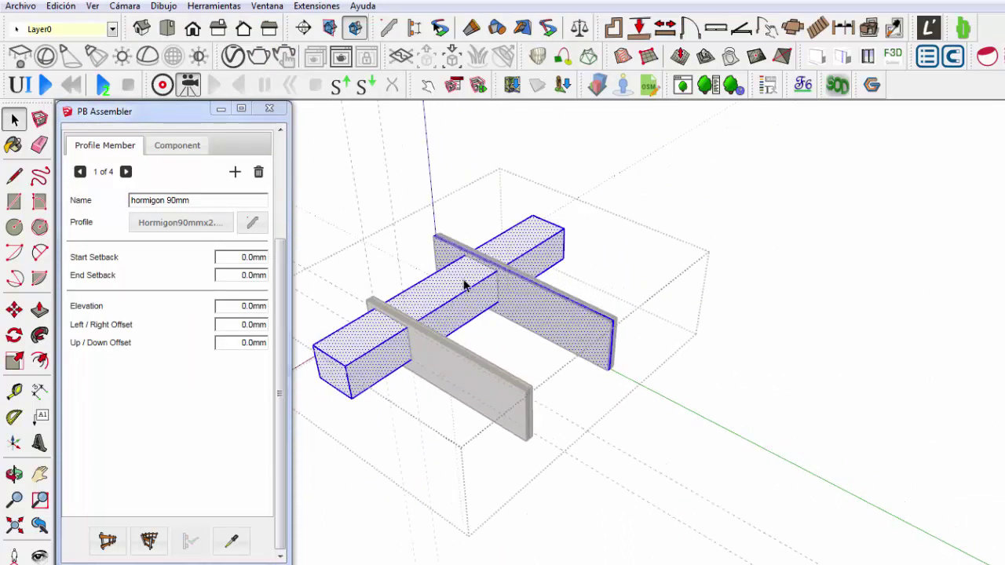
Intersect the pasted box with the wall faces and delete the box's end pieces
{"action": "right_click", "coordinate": [455, 253]}
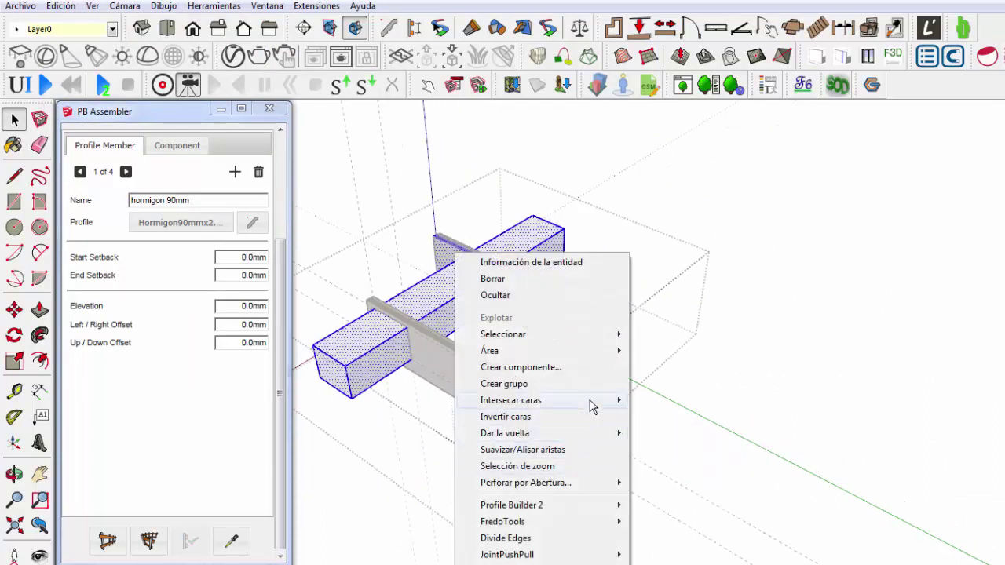
{"action": "mouse_move", "coordinate": [510, 401]}
{"action": "left_click", "coordinate": [684, 438]}
{"action": "middle_click_drag", "start_coordinate": [448, 303], "coordinate": [508, 344]}
{"action": "left_click_drag", "start_coordinate": [432, 288], "coordinate": [343, 415]}
{"action": "key", "text": "Delete"}
{"action": "mouse_move", "coordinate": [354, 395]}
{"action": "middle_mouse_down"}
{"action": "mouse_move", "coordinate": [539, 197]}
{"action": "mouse_move", "coordinate": [629, 245]}
{"action": "middle_mouse_up"}
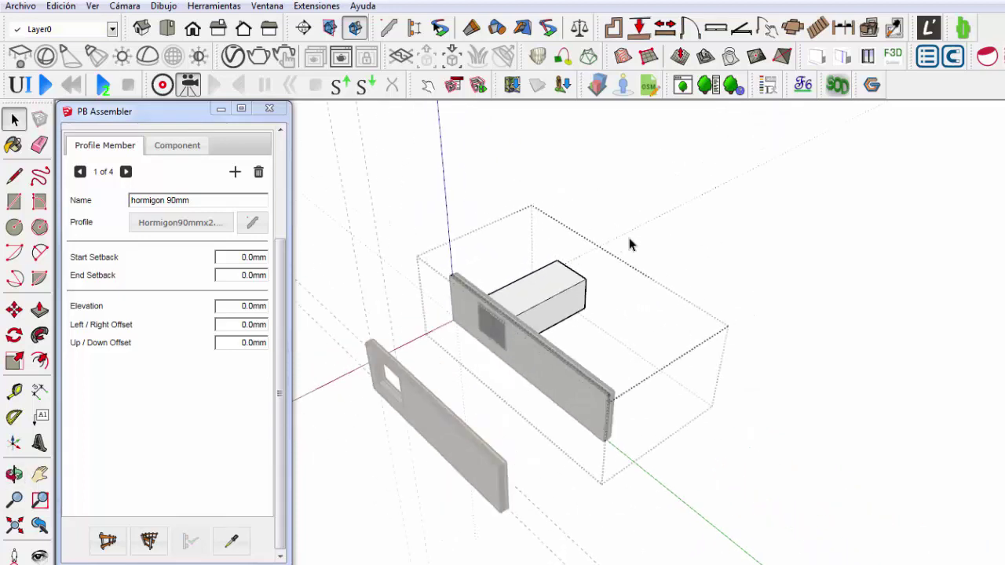
{"action": "left_click_drag", "start_coordinate": [640, 226], "coordinate": [538, 320]}
{"action": "mouse_move", "coordinate": [539, 321]}
{"action": "middle_mouse_down"}
{"action": "mouse_move", "coordinate": [482, 322]}
{"action": "mouse_move", "coordinate": [612, 334]}
{"action": "mouse_move", "coordinate": [686, 259]}
{"action": "middle_mouse_up"}
Select the recessed yellow window face on the second wall
{"action": "scroll", "coordinate": [433, 337], "scroll_direction": "up", "scroll_amount": 2}
{"action": "scroll", "coordinate": [600, 330], "scroll_direction": "up", "scroll_amount": 3}
{"action": "scroll", "coordinate": [556, 359], "scroll_direction": "up", "scroll_amount": 3}
{"action": "middle_click_drag", "start_coordinate": [555, 359], "coordinate": [524, 363]}
{"action": "left_click", "coordinate": [533, 363]}
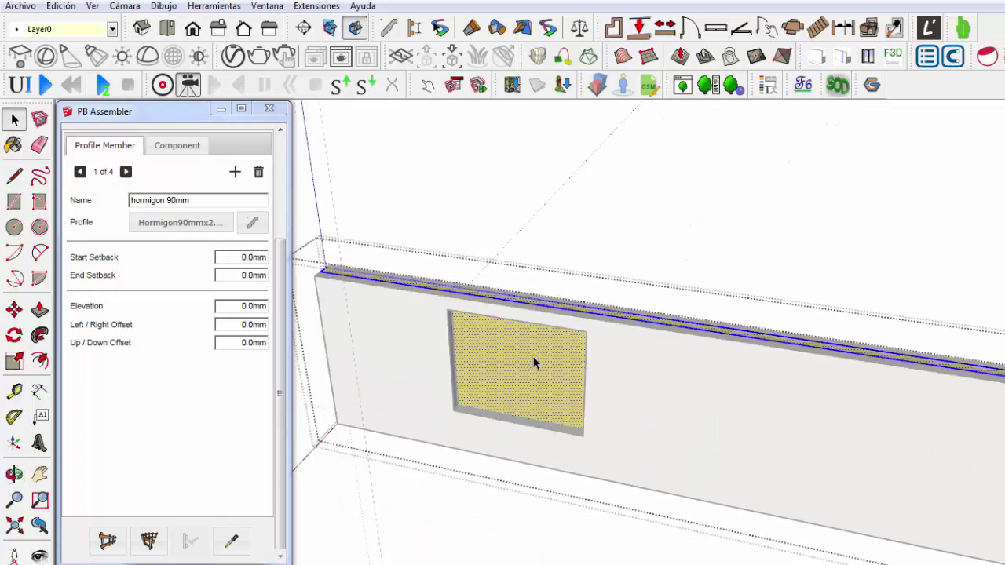
{"action": "scroll", "coordinate": [612, 392], "scroll_direction": "down", "scroll_amount": 3}
Paste the cutting box back in place and intersect it with the wall faces again
{"action": "left_click", "coordinate": [60, 6]}
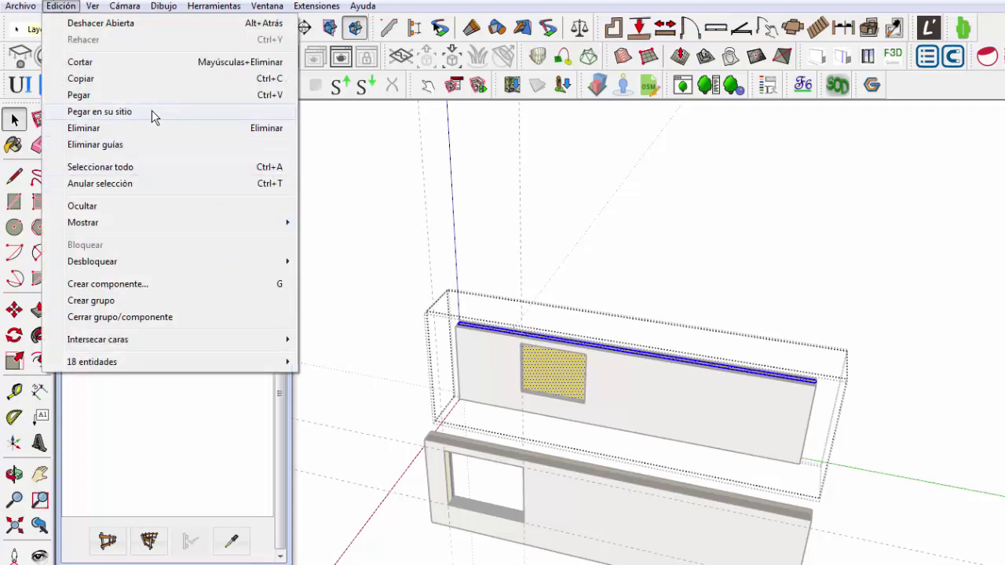
{"action": "left_click", "coordinate": [151, 110]}
{"action": "mouse_move", "coordinate": [690, 334]}
{"action": "middle_mouse_down"}
{"action": "mouse_move", "coordinate": [385, 370]}
{"action": "mouse_move", "coordinate": [723, 375]}
{"action": "middle_mouse_up"}
{"action": "scroll", "coordinate": [724, 375], "scroll_direction": "down", "scroll_amount": 2}
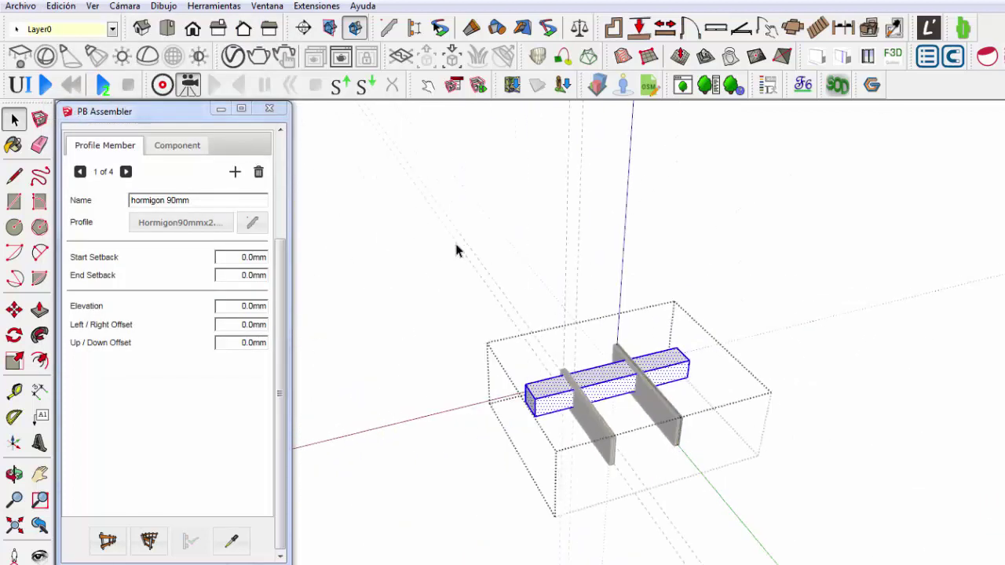
{"action": "scroll", "coordinate": [714, 303], "scroll_direction": "up", "scroll_amount": 3}
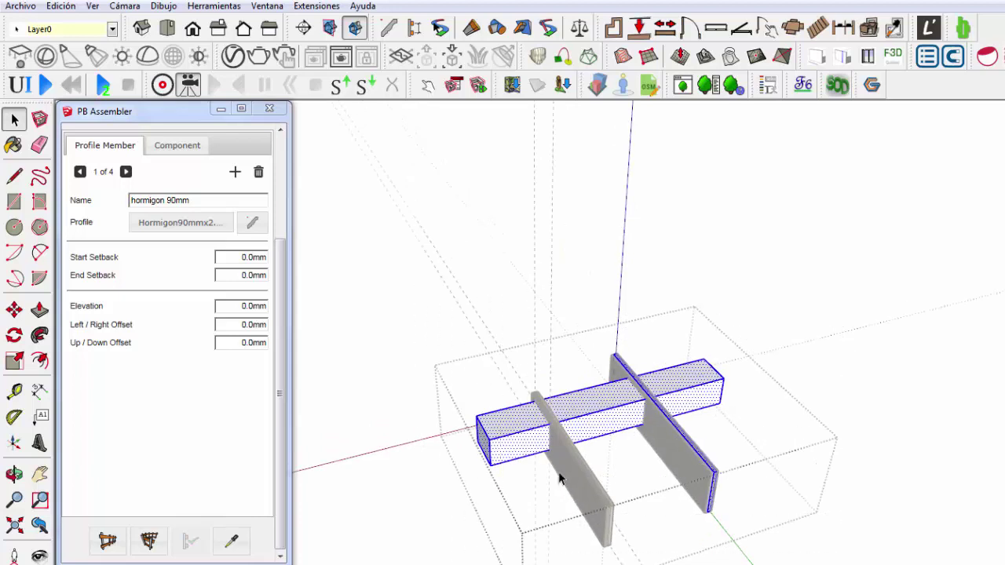
{"action": "right_click", "coordinate": [674, 409]}
{"action": "mouse_move", "coordinate": [730, 176]}
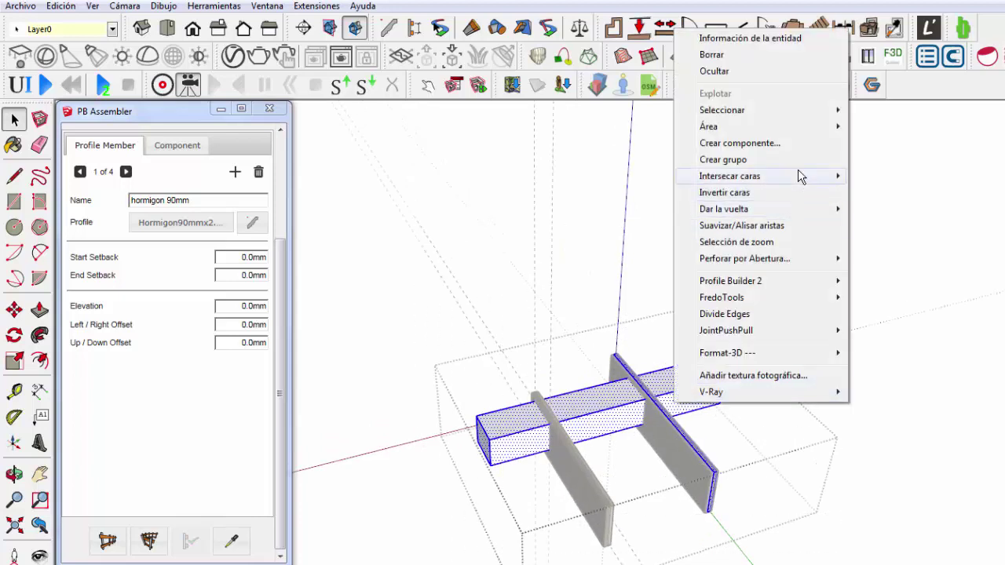
{"action": "left_click", "coordinate": [888, 211]}
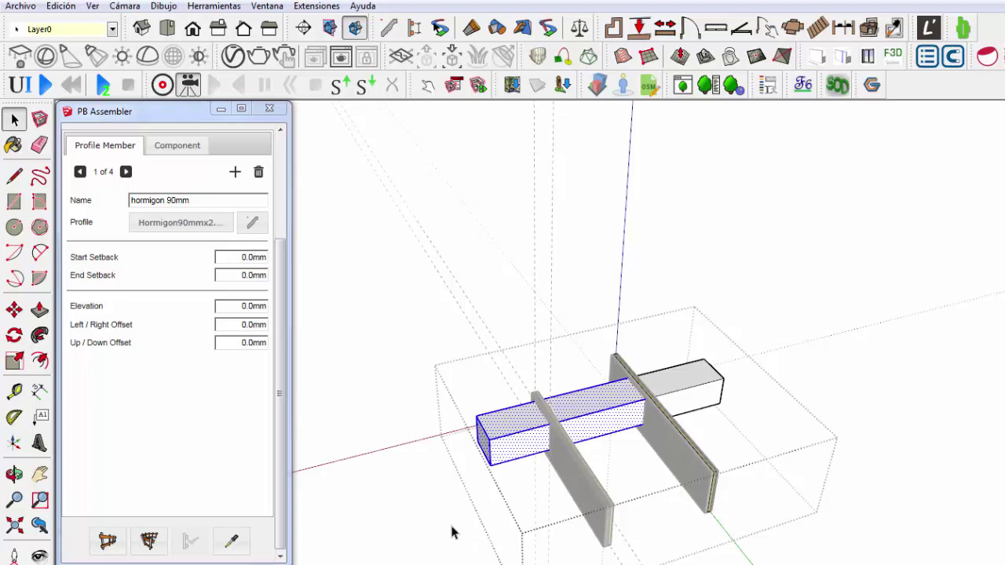
Delete the yellow window face to open the hole in the second wall
{"action": "middle_click_drag", "start_coordinate": [448, 532], "coordinate": [694, 359]}
{"action": "left_click", "coordinate": [704, 402]}
{"action": "mouse_move", "coordinate": [694, 414]}
{"action": "middle_mouse_down"}
{"action": "mouse_move", "coordinate": [813, 380]}
{"action": "mouse_move", "coordinate": [673, 365]}
{"action": "middle_mouse_up"}
{"action": "left_click", "coordinate": [705, 361]}
{"action": "key", "text": "Delete"}
{"action": "mouse_move", "coordinate": [713, 338]}
{"action": "middle_mouse_down"}
{"action": "mouse_move", "coordinate": [530, 408]}
{"action": "mouse_move", "coordinate": [673, 392]}
{"action": "mouse_move", "coordinate": [552, 224]}
{"action": "middle_mouse_up"}
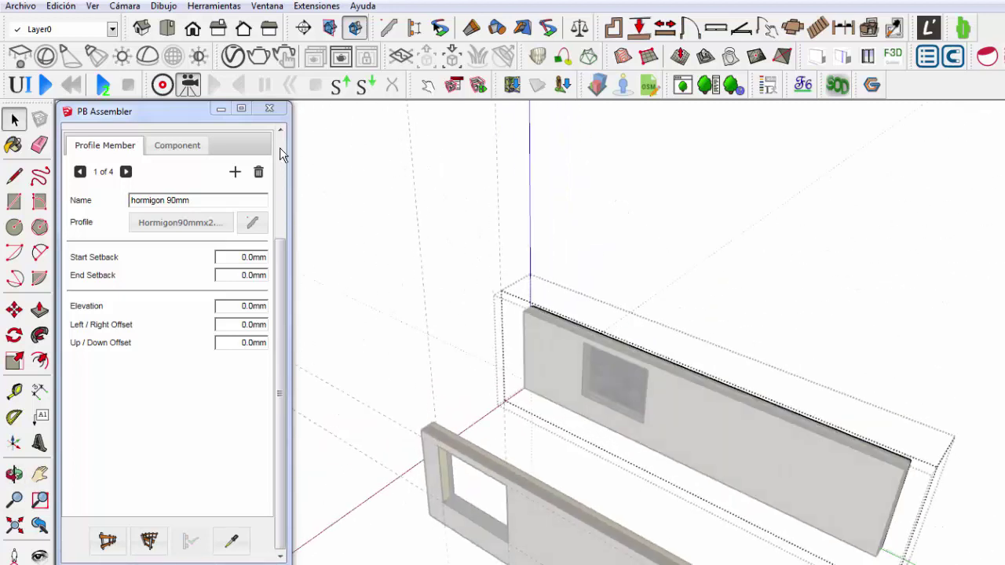
Paste the cutting box in place, intersect it with the wall, and delete its left part
{"action": "left_click", "coordinate": [60, 5]}
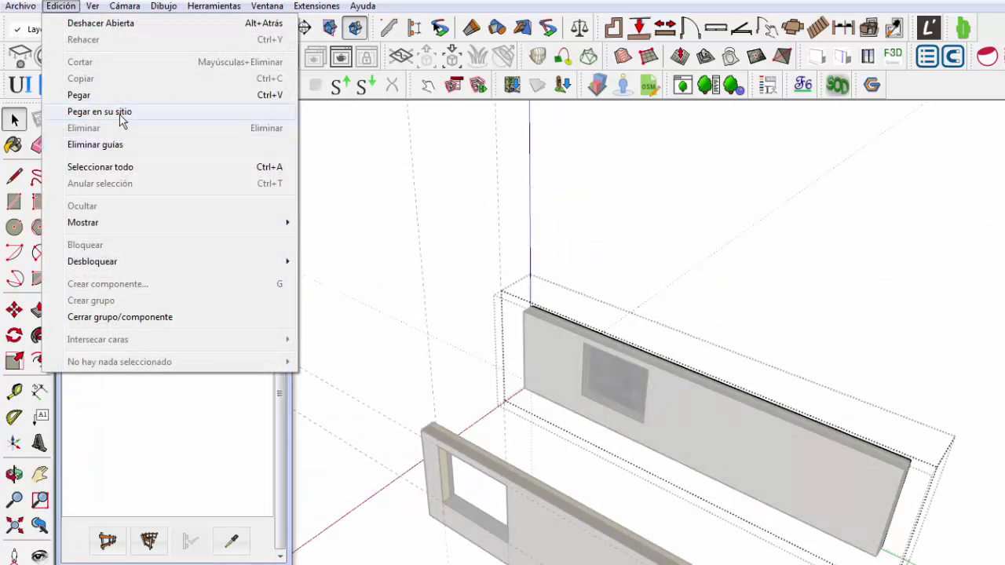
{"action": "left_click", "coordinate": [99, 111]}
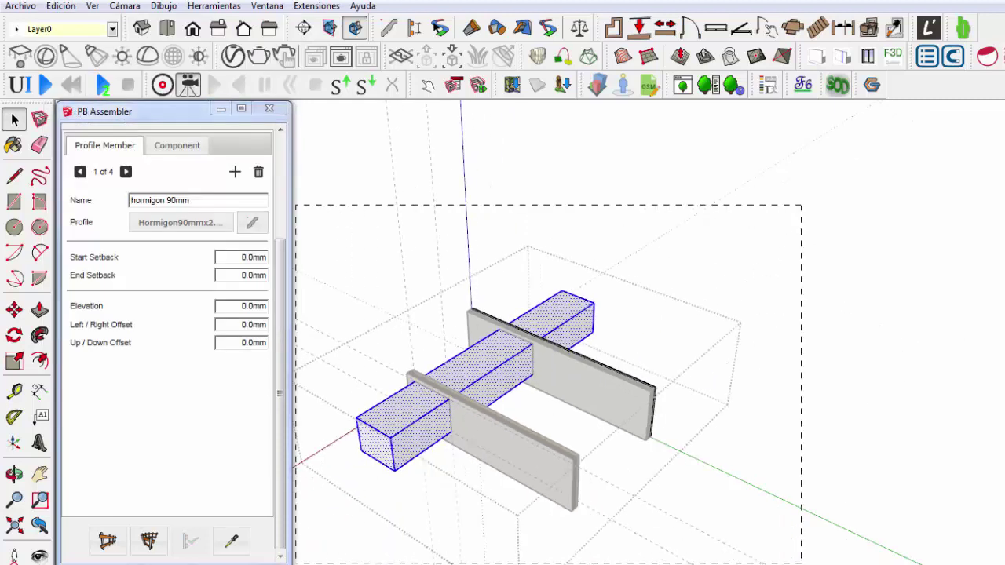
{"action": "right_click", "coordinate": [486, 380]}
{"action": "mouse_move", "coordinate": [542, 147]}
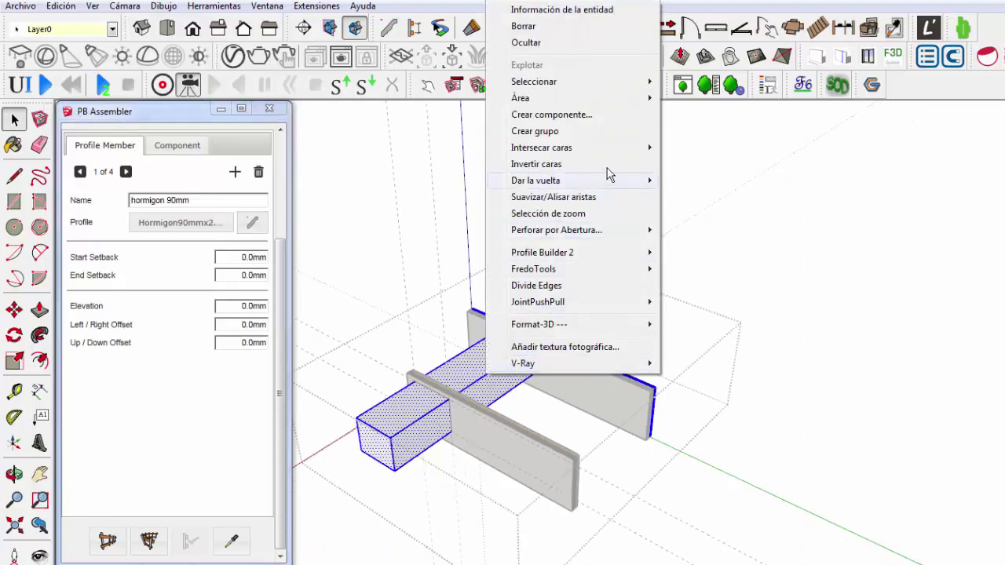
{"action": "left_click", "coordinate": [698, 182]}
{"action": "middle_click_drag", "start_coordinate": [609, 333], "coordinate": [431, 318]}
{"action": "left_click_drag", "start_coordinate": [442, 280], "coordinate": [399, 432]}
{"action": "key", "text": "Delete"}
Delete the face filling the window opening and check the hole is clear
{"action": "scroll", "coordinate": [662, 298], "scroll_direction": "up", "scroll_amount": 2}
{"action": "mouse_move", "coordinate": [664, 309]}
{"action": "middle_mouse_down"}
{"action": "mouse_move", "coordinate": [513, 382]}
{"action": "mouse_move", "coordinate": [479, 370]}
{"action": "middle_mouse_up"}
{"action": "scroll", "coordinate": [479, 369], "scroll_direction": "up", "scroll_amount": 3}
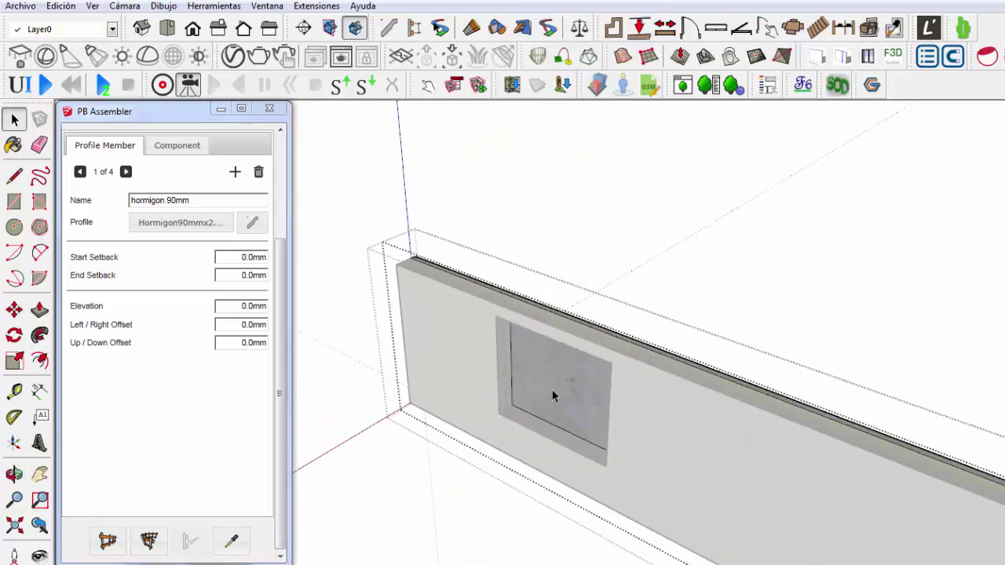
{"action": "key", "text": "Delete"}
{"action": "middle_click_drag", "start_coordinate": [384, 506], "coordinate": [436, 467]}
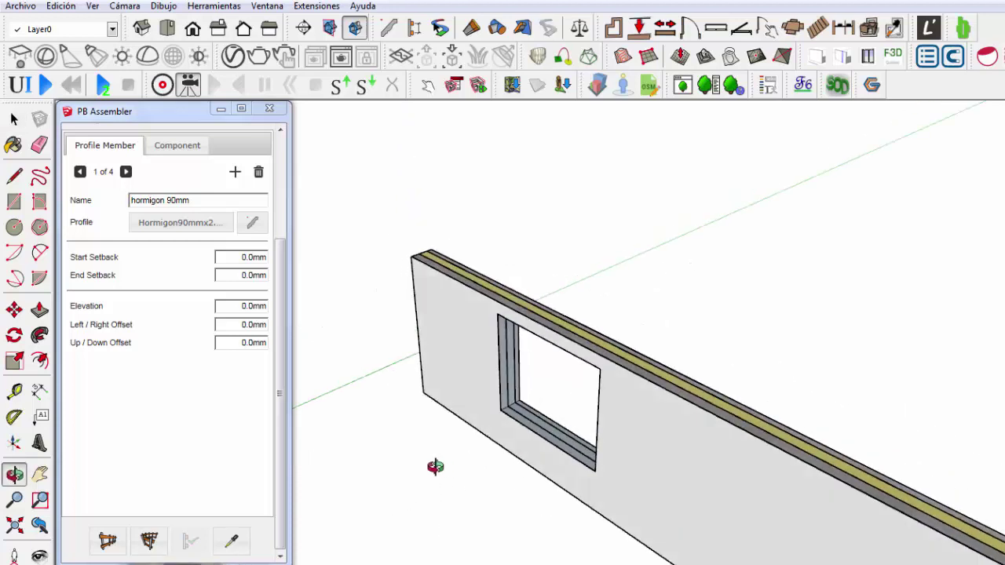
Zoom in on the opening corner and double-click the second wall group to edit it
{"action": "scroll", "coordinate": [471, 408], "scroll_direction": "up", "scroll_amount": 2}
{"action": "scroll", "coordinate": [506, 354], "scroll_direction": "up", "scroll_amount": 2}
{"action": "scroll", "coordinate": [504, 369], "scroll_direction": "up", "scroll_amount": 2}
{"action": "scroll", "coordinate": [471, 373], "scroll_direction": "up", "scroll_amount": 2}
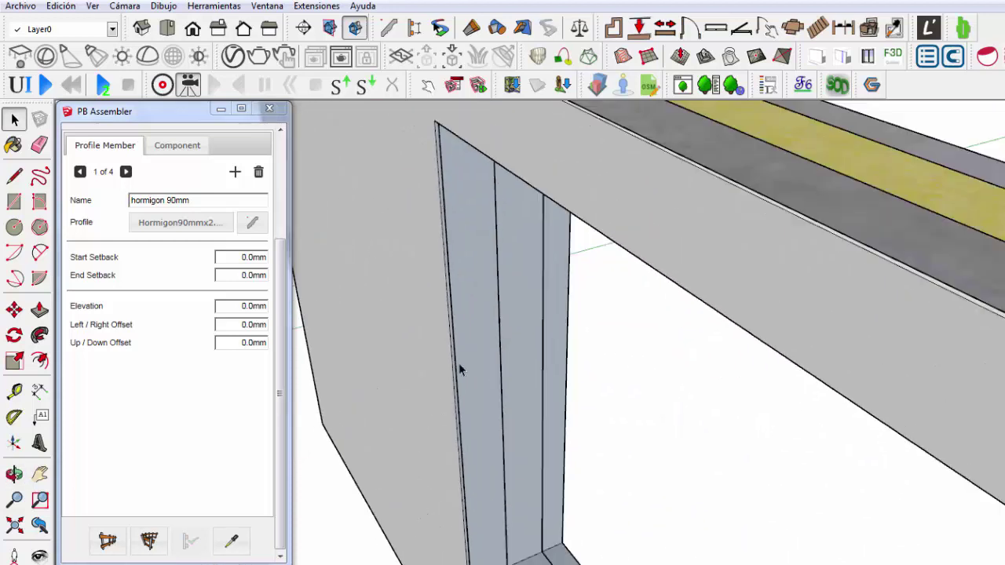
{"action": "scroll", "coordinate": [461, 371], "scroll_direction": "down", "scroll_amount": 3}
{"action": "scroll", "coordinate": [444, 287], "scroll_direction": "down", "scroll_amount": 1}
{"action": "scroll", "coordinate": [461, 292], "scroll_direction": "up", "scroll_amount": 4}
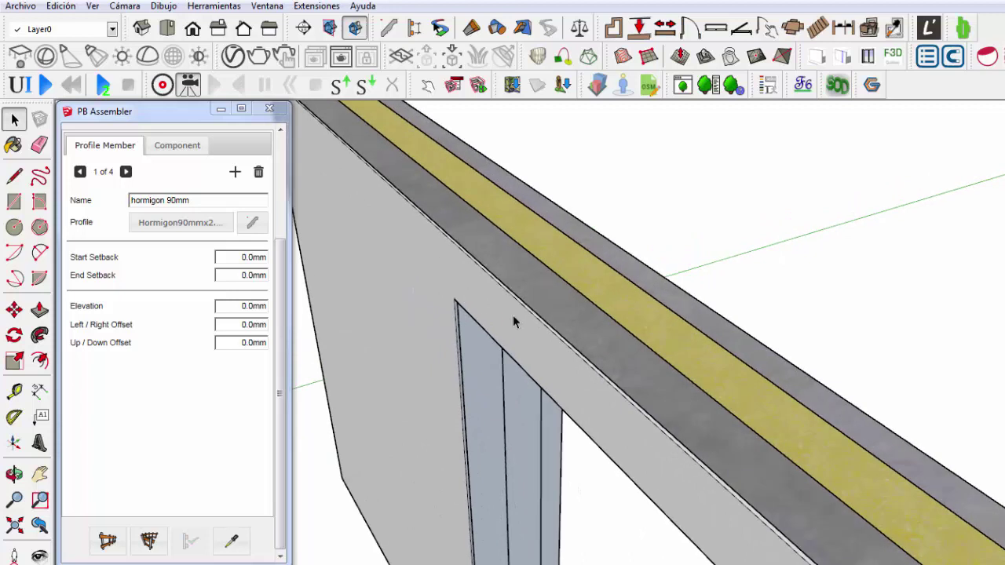
{"action": "left_click", "coordinate": [508, 273]}
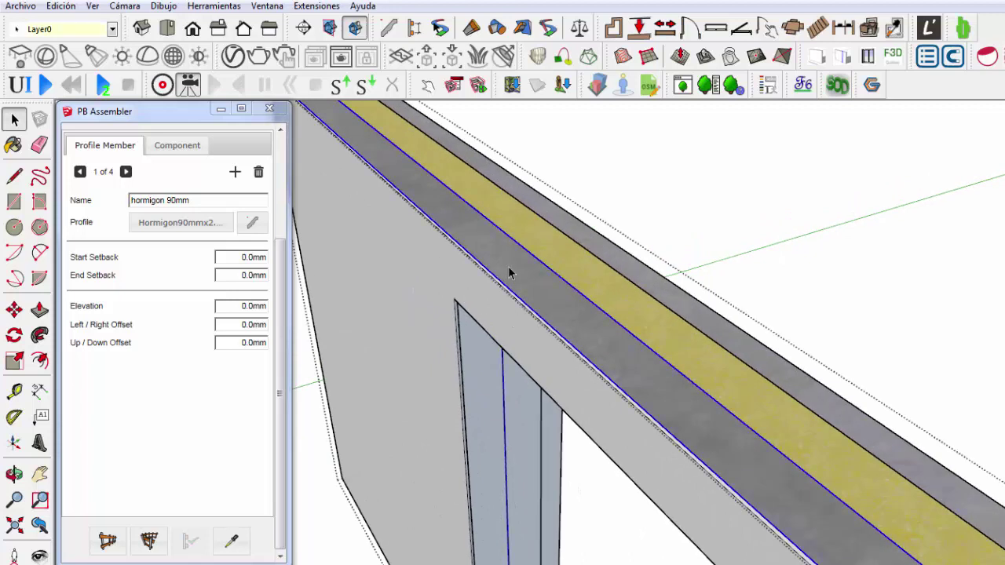
{"action": "double_click", "coordinate": [509, 272]}
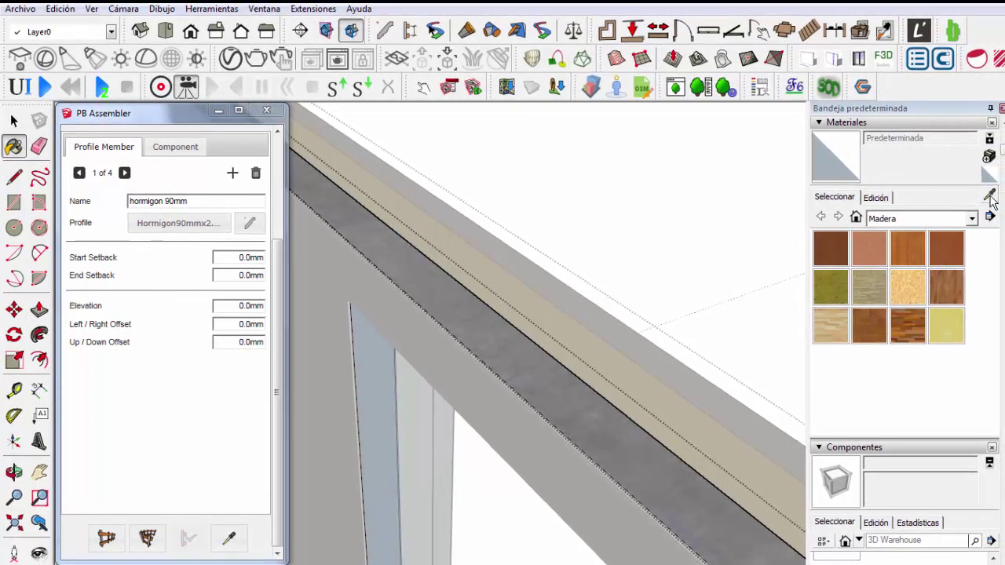
Sample the concrete material from the wall and paint the matching reveal strip with it
{"action": "left_click", "coordinate": [990, 198]}
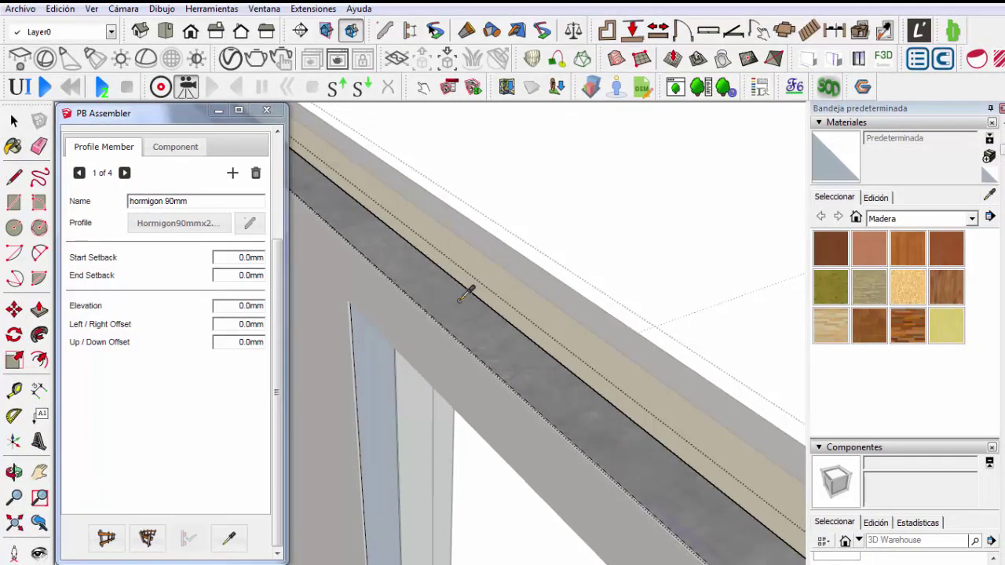
{"action": "left_click", "coordinate": [467, 289]}
{"action": "left_click", "coordinate": [13, 120]}
{"action": "left_click", "coordinate": [413, 280]}
{"action": "left_click", "coordinate": [9, 147]}
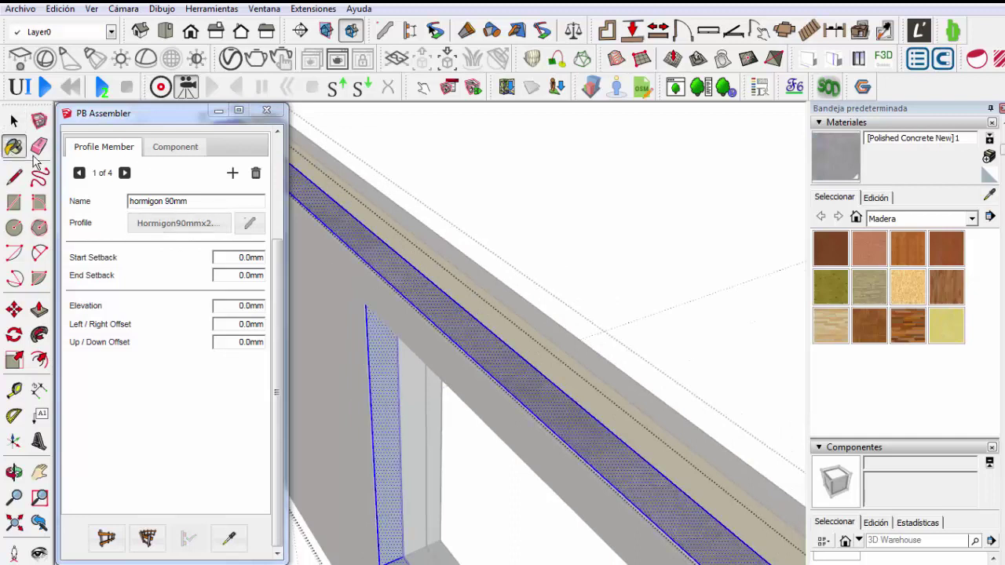
{"action": "left_click", "coordinate": [390, 357]}
Sample the yellow cork material and paint the matching reveal strip with cork
{"action": "left_click", "coordinate": [13, 120]}
{"action": "left_click", "coordinate": [494, 184]}
{"action": "mouse_move", "coordinate": [494, 184]}
{"action": "middle_mouse_down"}
{"action": "mouse_move", "coordinate": [504, 280]}
{"action": "mouse_move", "coordinate": [469, 343]}
{"action": "mouse_move", "coordinate": [415, 373]}
{"action": "middle_mouse_up"}
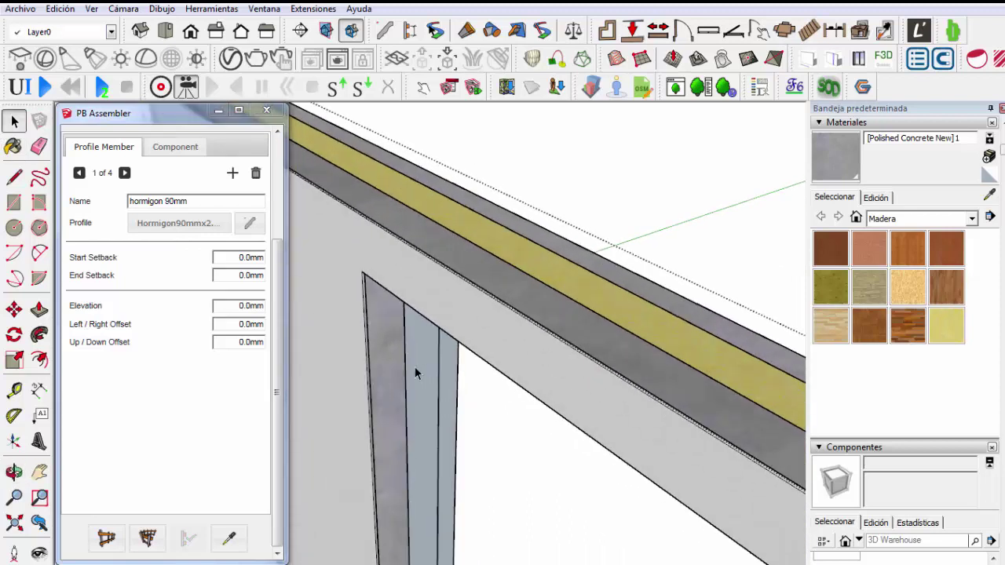
{"action": "left_click", "coordinate": [414, 373]}
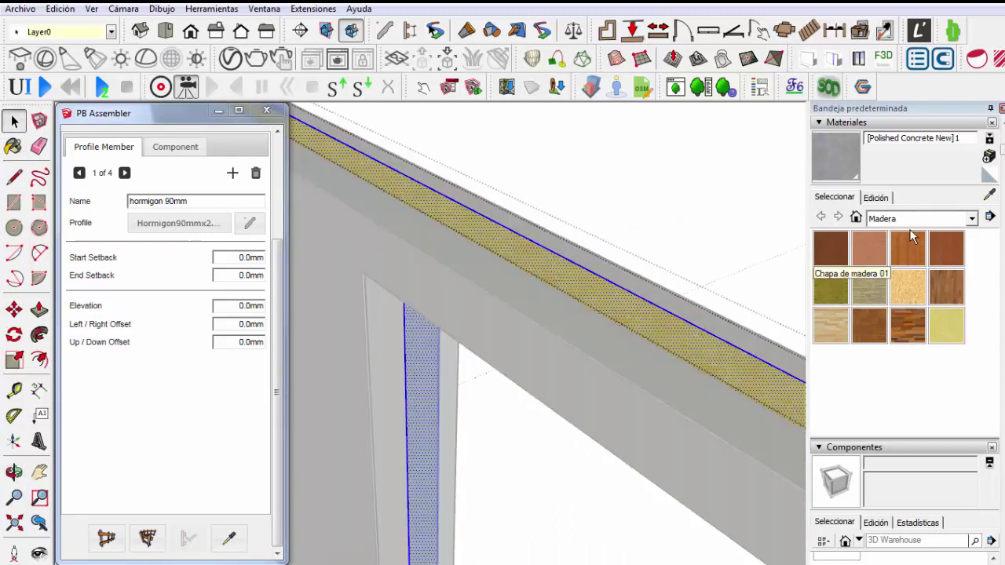
{"action": "left_click", "coordinate": [989, 195]}
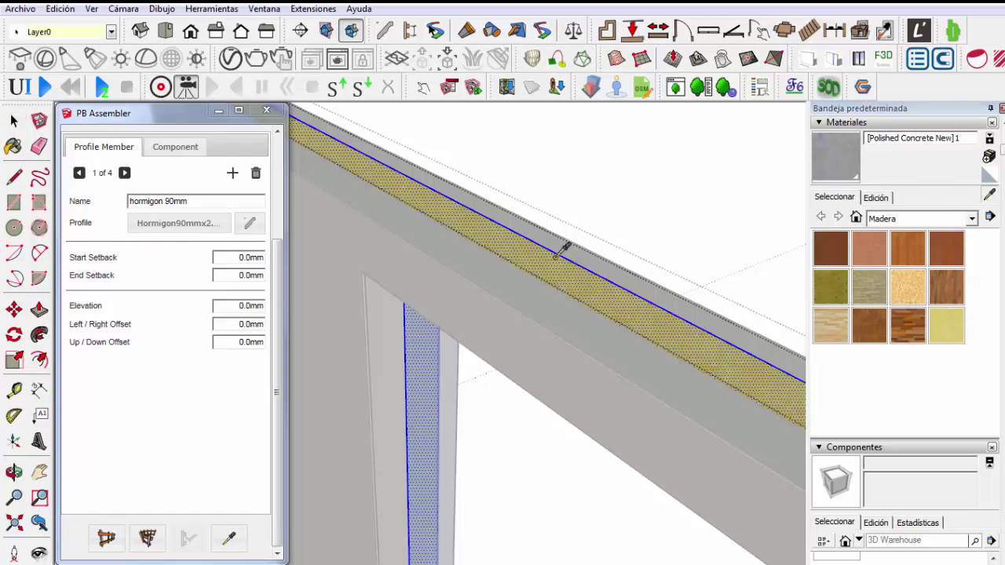
{"action": "left_click", "coordinate": [551, 248]}
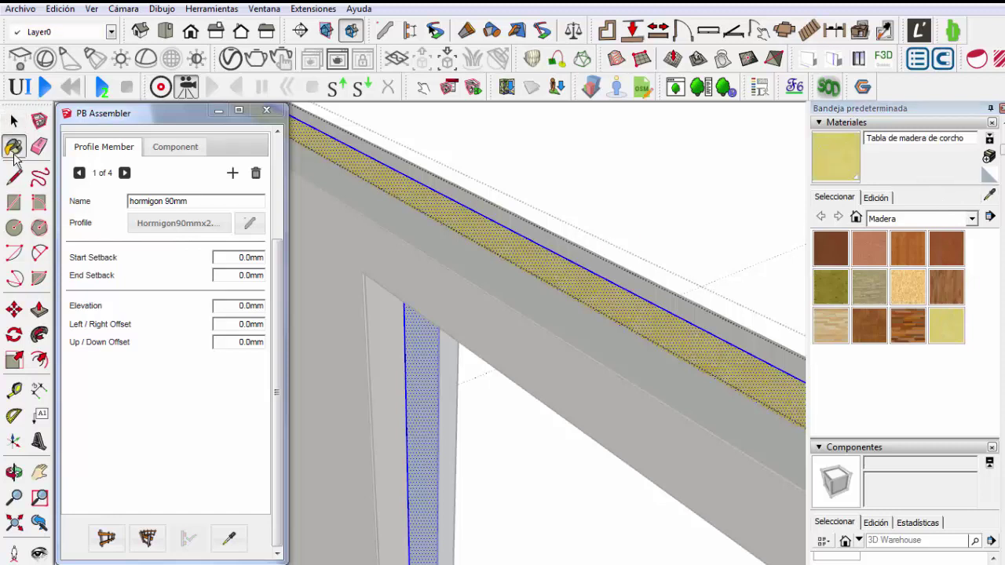
{"action": "left_click", "coordinate": [422, 384]}
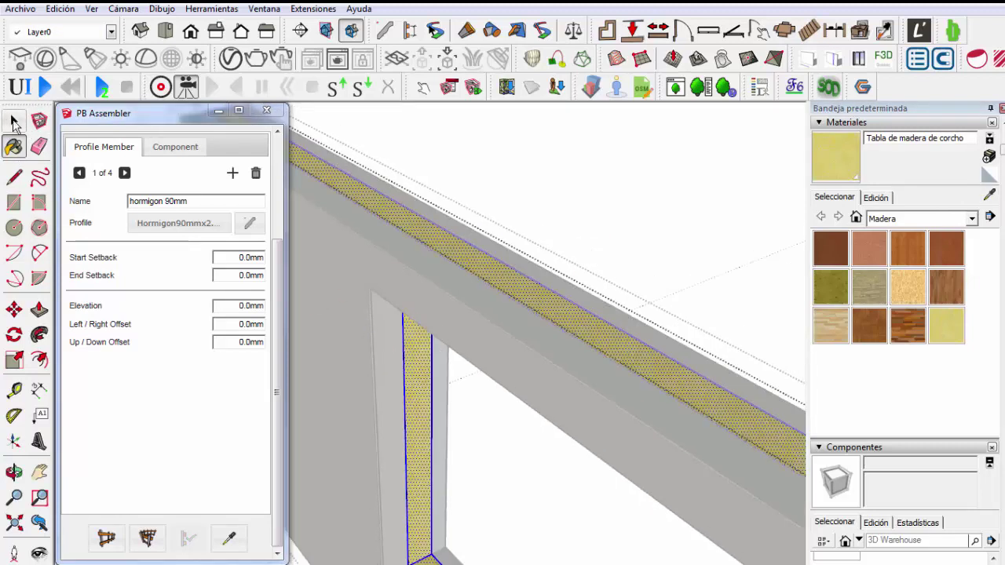
{"action": "left_click", "coordinate": [13, 121]}
Select the wall's top layer faces, sample Concreto pulido nuevo, and review the finished window
{"action": "scroll", "coordinate": [471, 287], "scroll_direction": "down", "scroll_amount": 3}
{"action": "middle_click_drag", "start_coordinate": [471, 286], "coordinate": [584, 251]}
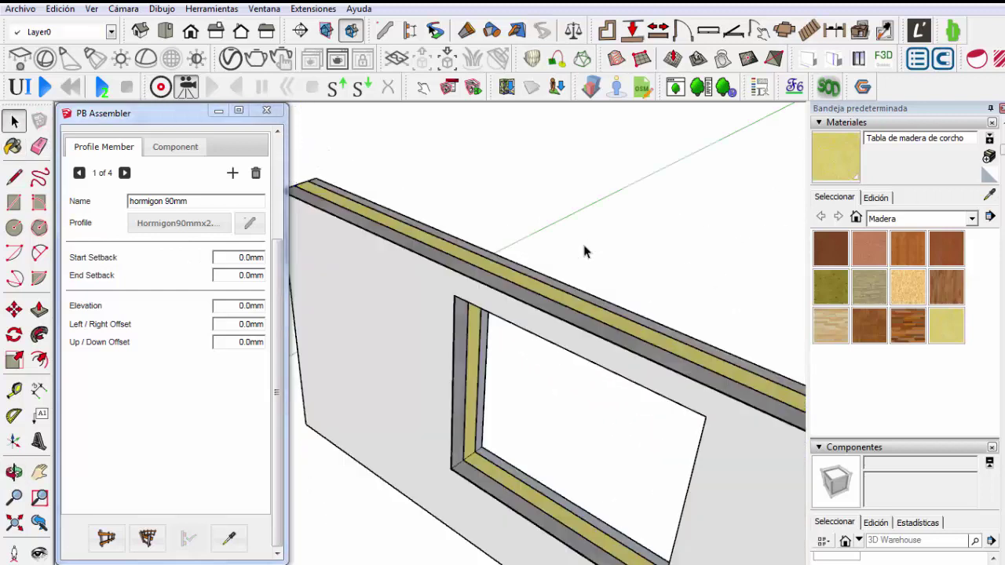
{"action": "scroll", "coordinate": [485, 275], "scroll_direction": "up", "scroll_amount": 3}
{"action": "left_click", "coordinate": [506, 260]}
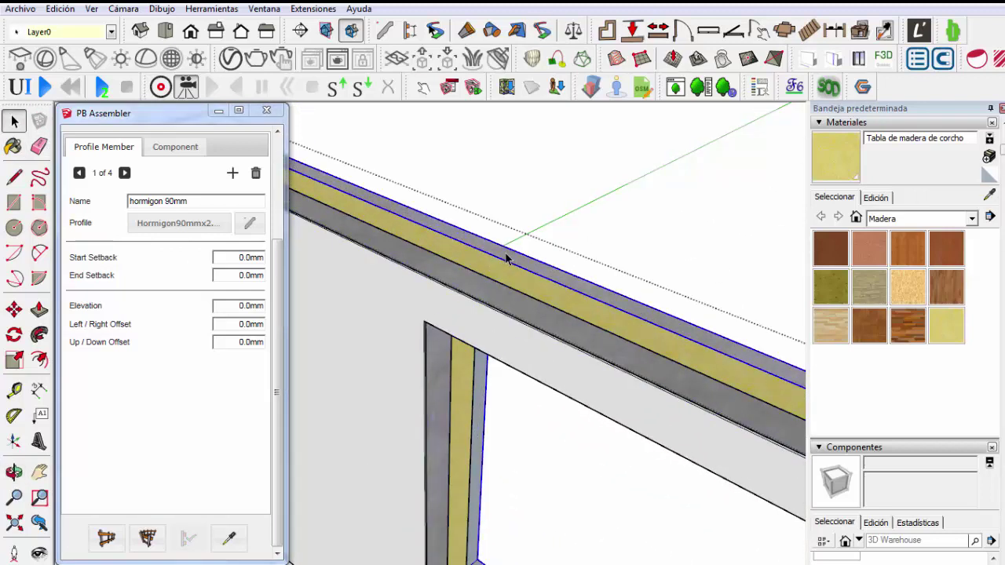
{"action": "scroll", "coordinate": [507, 259], "scroll_direction": "up", "scroll_amount": 2}
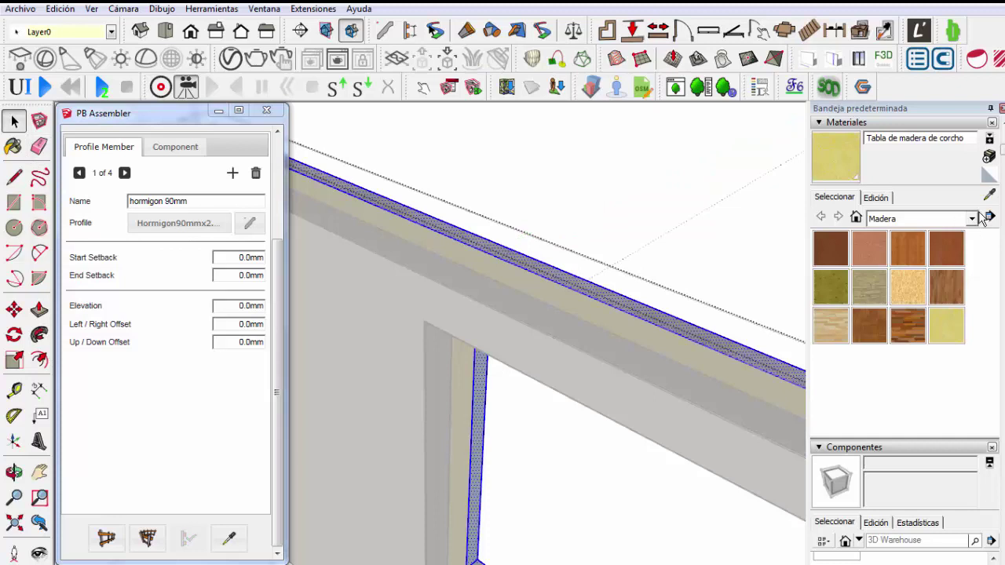
{"action": "left_click", "coordinate": [987, 195]}
{"action": "left_click", "coordinate": [497, 251]}
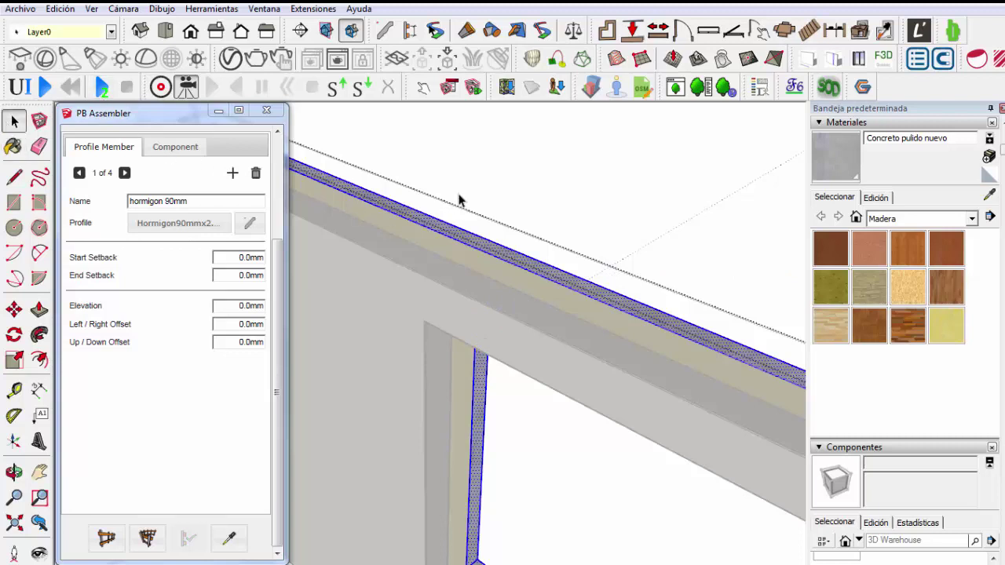
{"action": "middle_click_drag", "start_coordinate": [460, 197], "coordinate": [514, 310]}
{"action": "scroll", "coordinate": [515, 310], "scroll_direction": "down", "scroll_amount": 3}
{"action": "scroll", "coordinate": [460, 314], "scroll_direction": "down", "scroll_amount": 3}
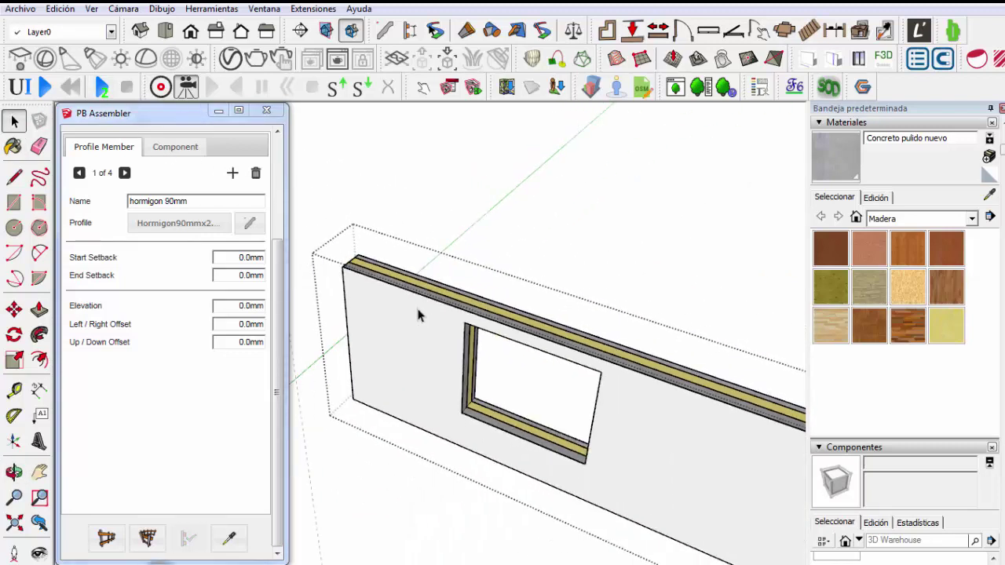
{"action": "middle_click_drag", "start_coordinate": [417, 314], "coordinate": [446, 360]}
{"action": "scroll", "coordinate": [446, 359], "scroll_direction": "down", "scroll_amount": 3}
Select the finished wall and open the PB Quantifier panel
{"action": "mouse_move", "coordinate": [529, 264]}
{"action": "middle_mouse_down"}
{"action": "mouse_move", "coordinate": [490, 321]}
{"action": "mouse_move", "coordinate": [566, 369]}
{"action": "middle_mouse_up"}
{"action": "scroll", "coordinate": [618, 395], "scroll_direction": "up", "scroll_amount": 5}
{"action": "left_click", "coordinate": [474, 399]}
{"action": "scroll", "coordinate": [298, 352], "scroll_direction": "down", "scroll_amount": 3}
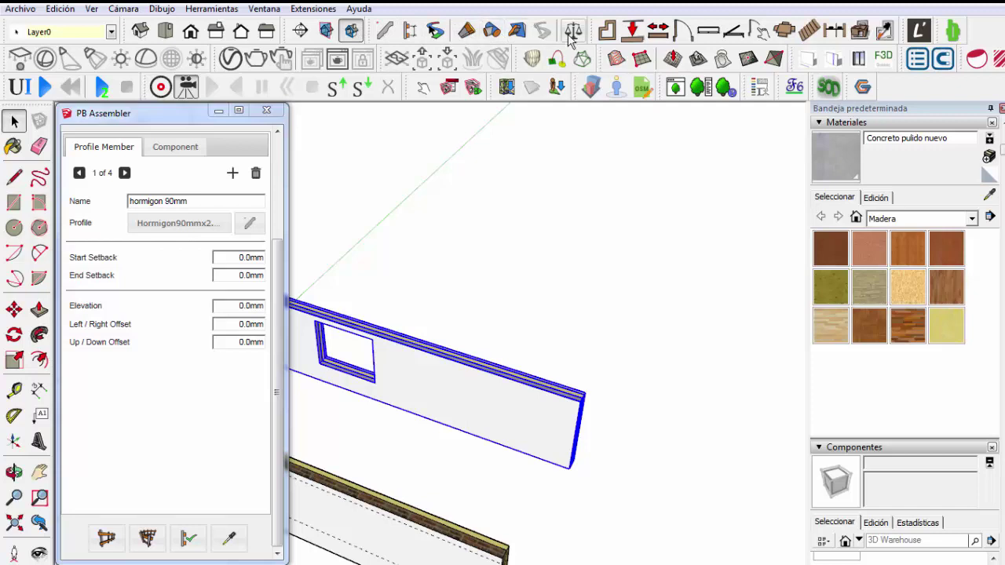
{"action": "left_click", "coordinate": [578, 36]}
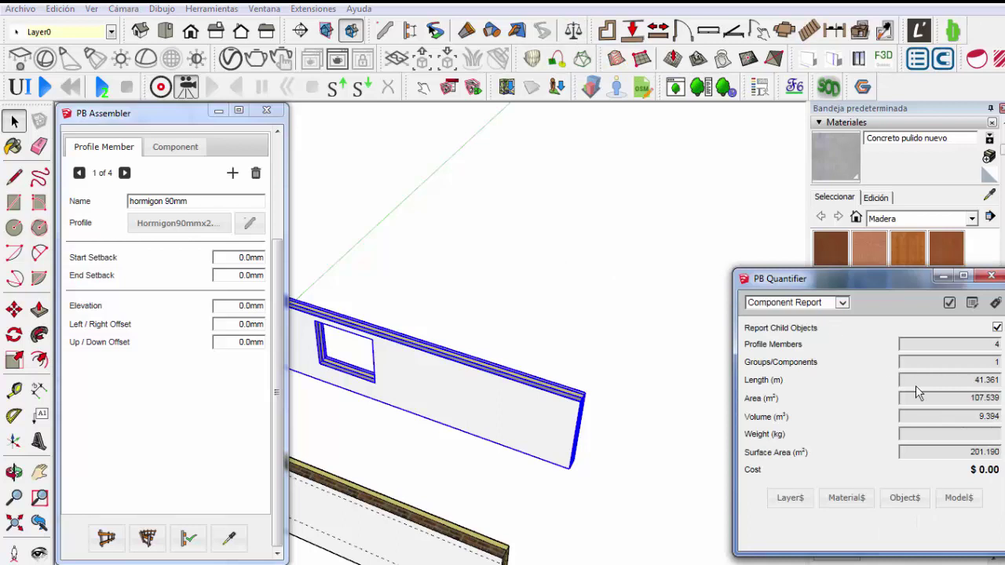
Generate a Profile Report totalling 41.361 m length, 107.539 m² area and 9.394 m³ volume
{"action": "left_click", "coordinate": [825, 302]}
{"action": "left_click", "coordinate": [805, 327]}
{"action": "left_click", "coordinate": [842, 302]}
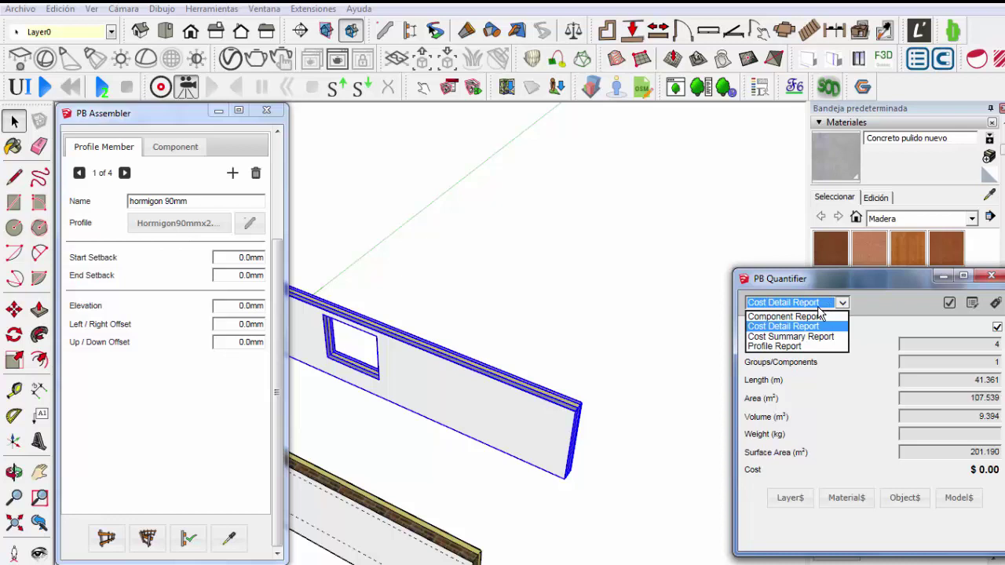
{"action": "left_click", "coordinate": [789, 346]}
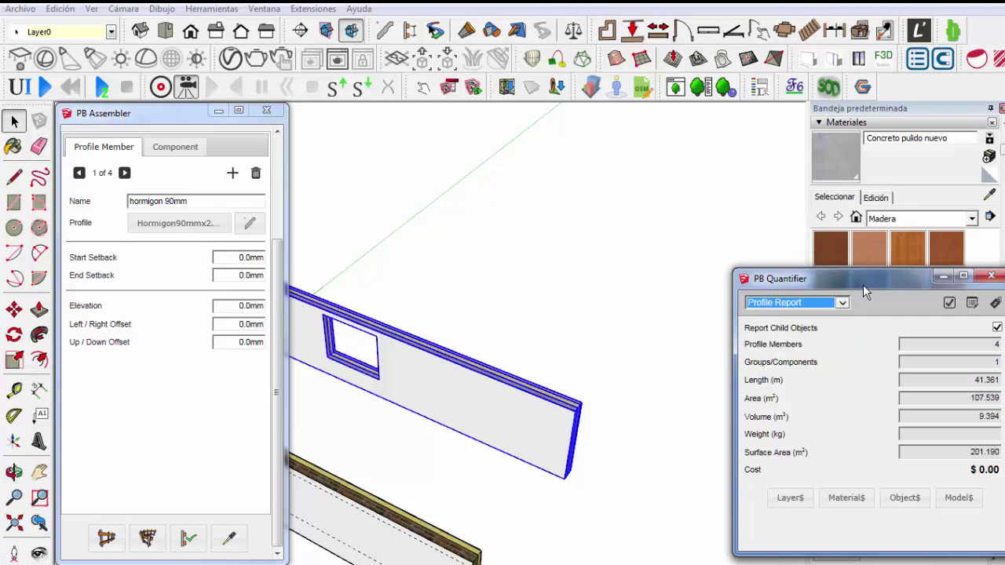
{"action": "left_click", "coordinate": [949, 303]}
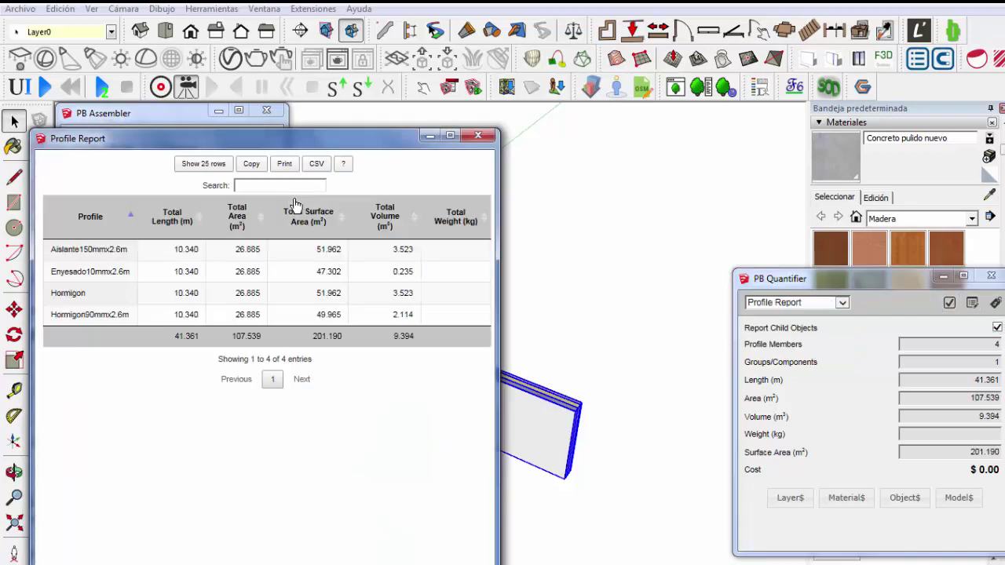
Dismiss the Profile Report and orbit so both walls and their window openings face the camera
{"action": "left_click_drag", "start_coordinate": [282, 143], "coordinate": [740, 150]}
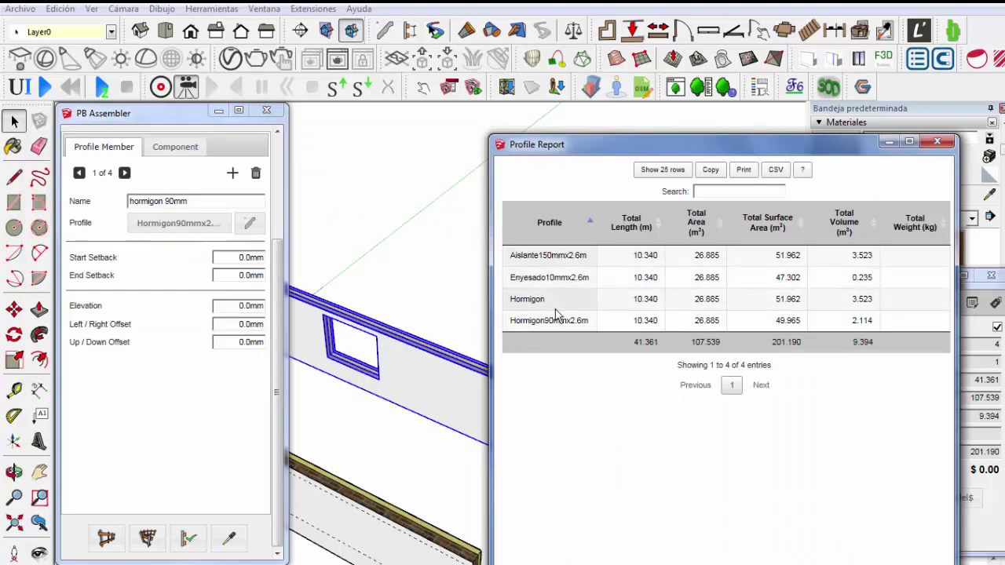
{"action": "left_click", "coordinate": [937, 142]}
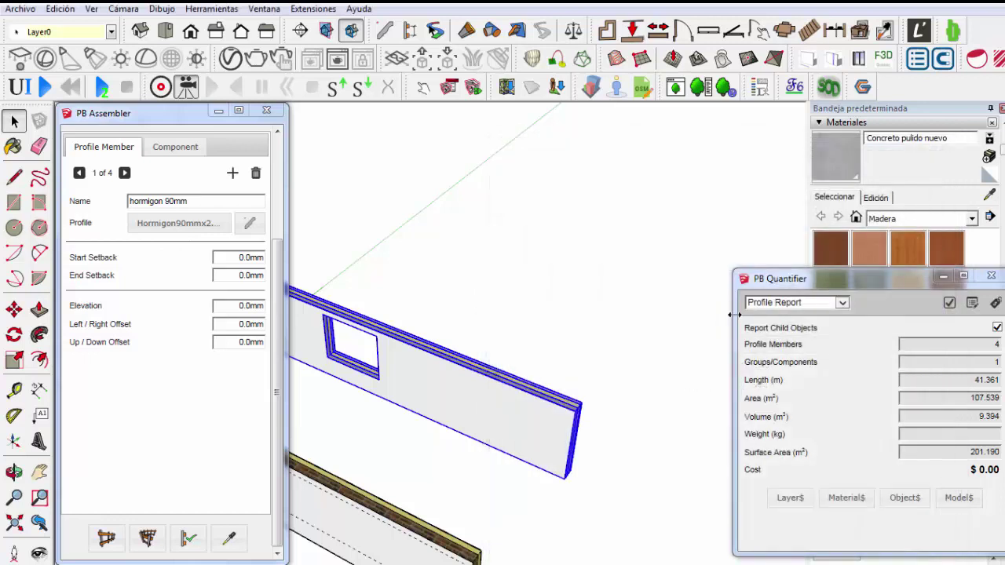
{"action": "scroll", "coordinate": [569, 355], "scroll_direction": "down", "scroll_amount": 3}
{"action": "mouse_move", "coordinate": [543, 370]}
{"action": "middle_mouse_down"}
{"action": "mouse_move", "coordinate": [565, 348]}
{"action": "mouse_move", "coordinate": [369, 385]}
{"action": "middle_mouse_up"}
{"action": "scroll", "coordinate": [369, 385], "scroll_direction": "up", "scroll_amount": 5}
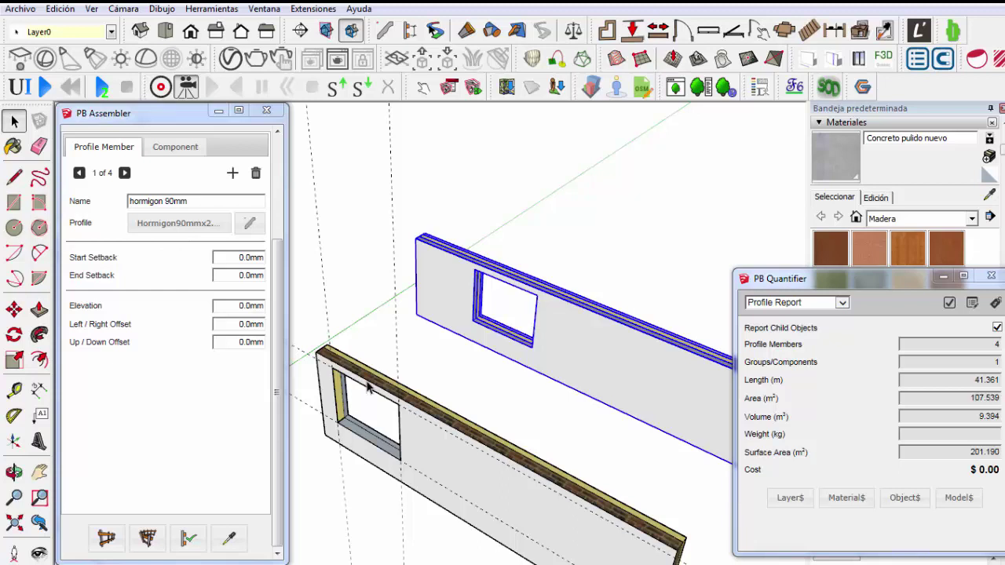
{"action": "middle_click_drag", "start_coordinate": [414, 447], "coordinate": [333, 377]}
{"action": "mouse_move", "coordinate": [474, 361]}
{"action": "middle_mouse_down"}
{"action": "mouse_move", "coordinate": [493, 412]}
{"action": "mouse_move", "coordinate": [488, 374]}
{"action": "mouse_move", "coordinate": [521, 396]}
{"action": "middle_mouse_up"}
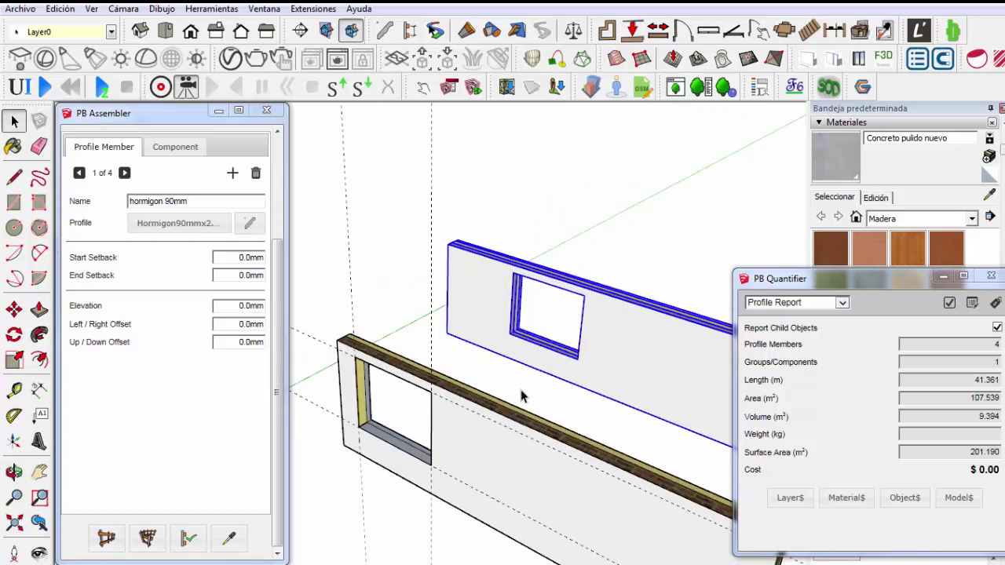